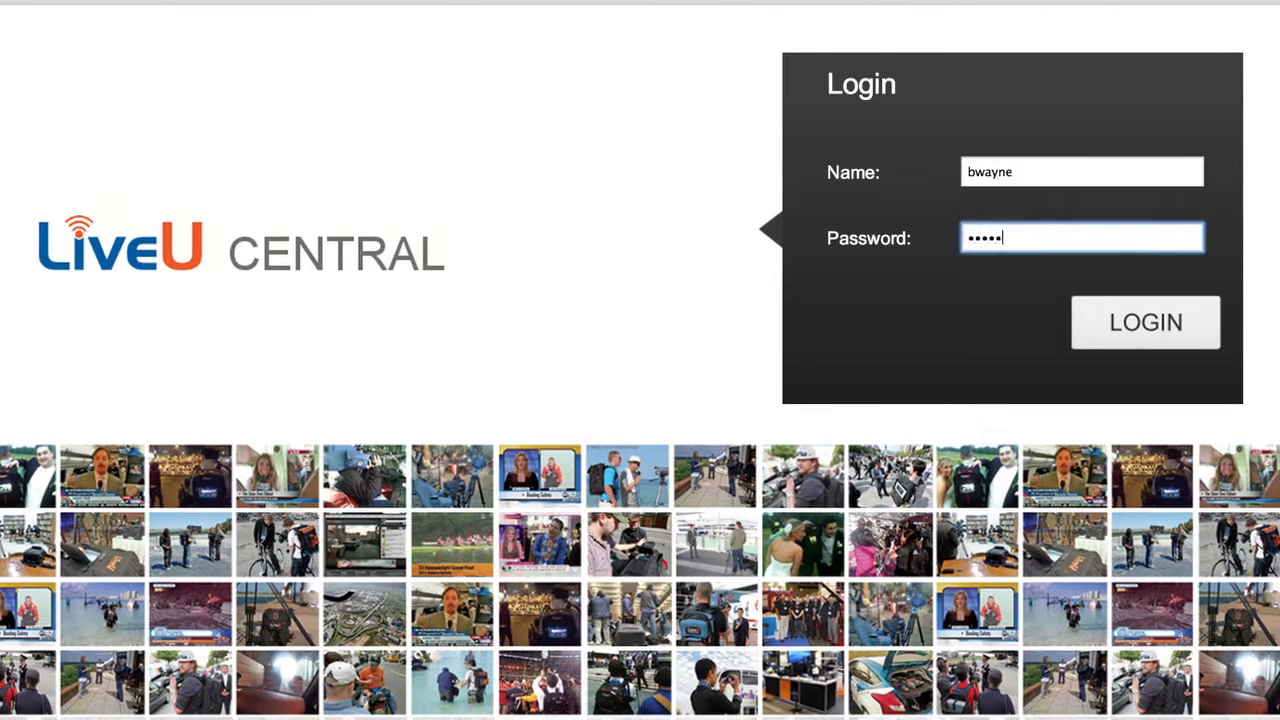
- Sign in and view the status details of units LU70L_8648 and LU500_7297 in the device list
key("Return")
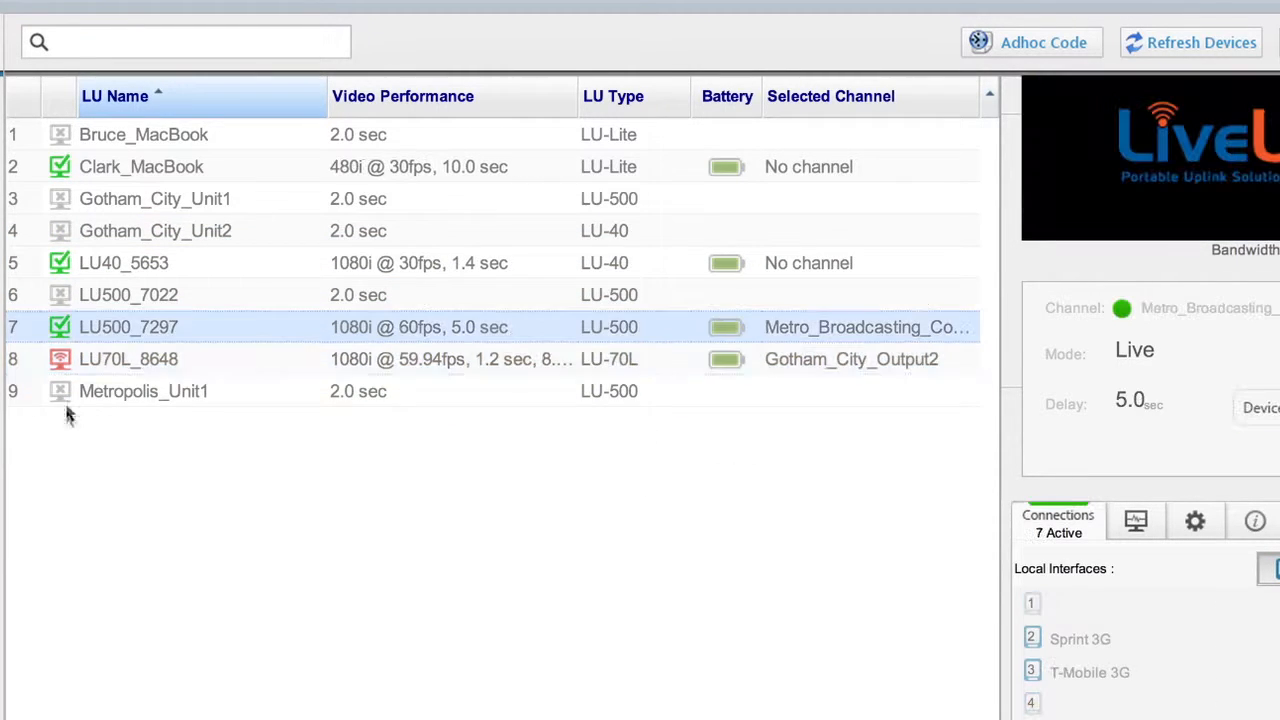
left_click(61, 360)
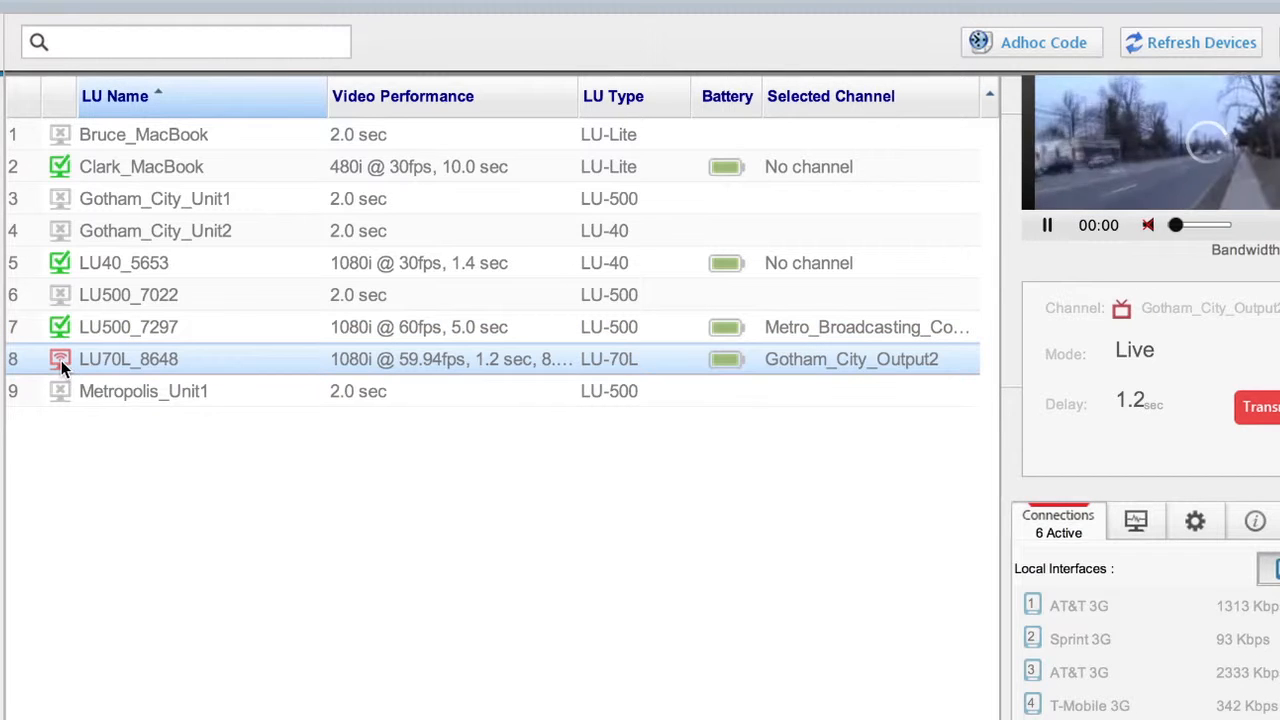
left_click(61, 327)
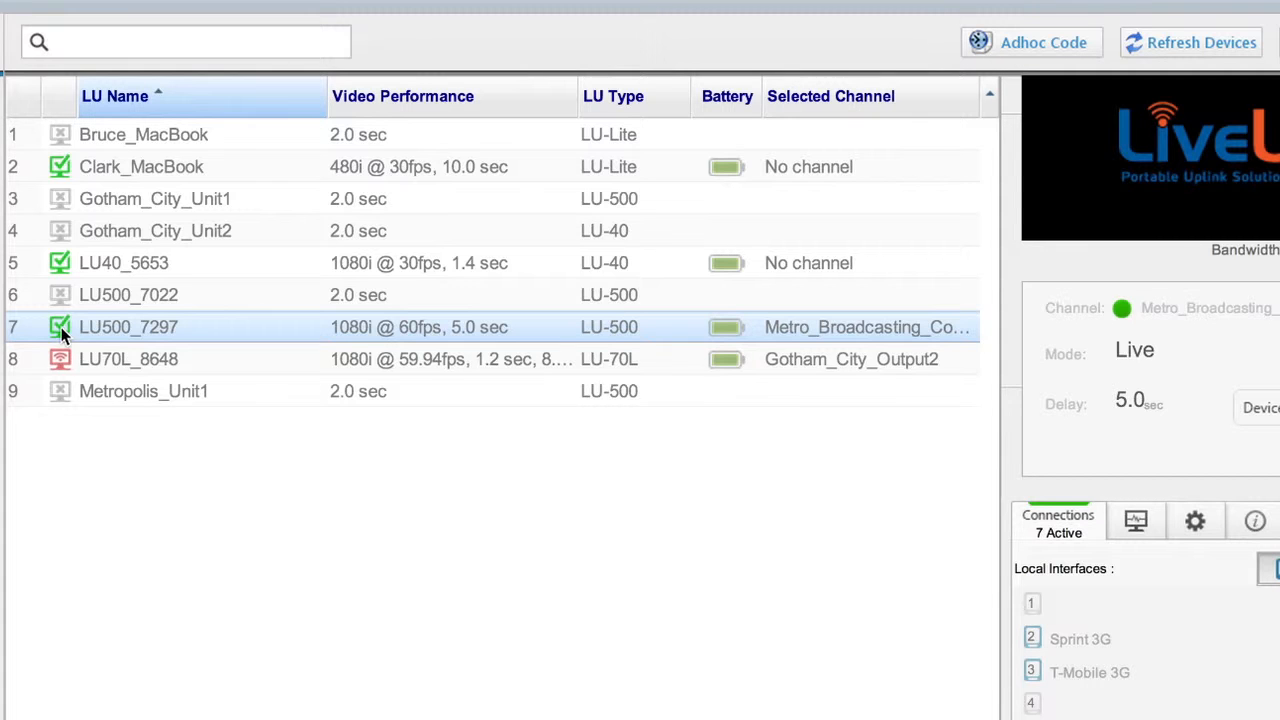
left_click(60, 395)
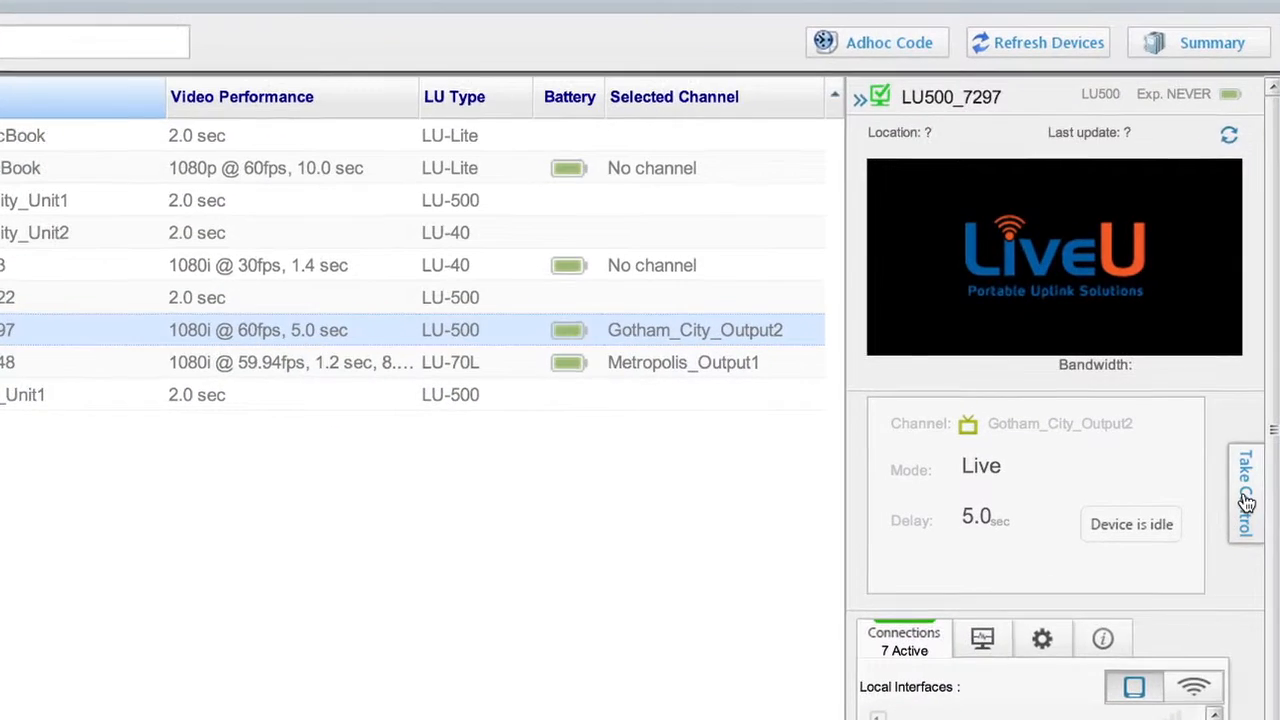
- Take control of LU500_7297 and start a live transmission to Gotham_City_Output2 with a 1.4 sec delay
left_click(1223, 460)
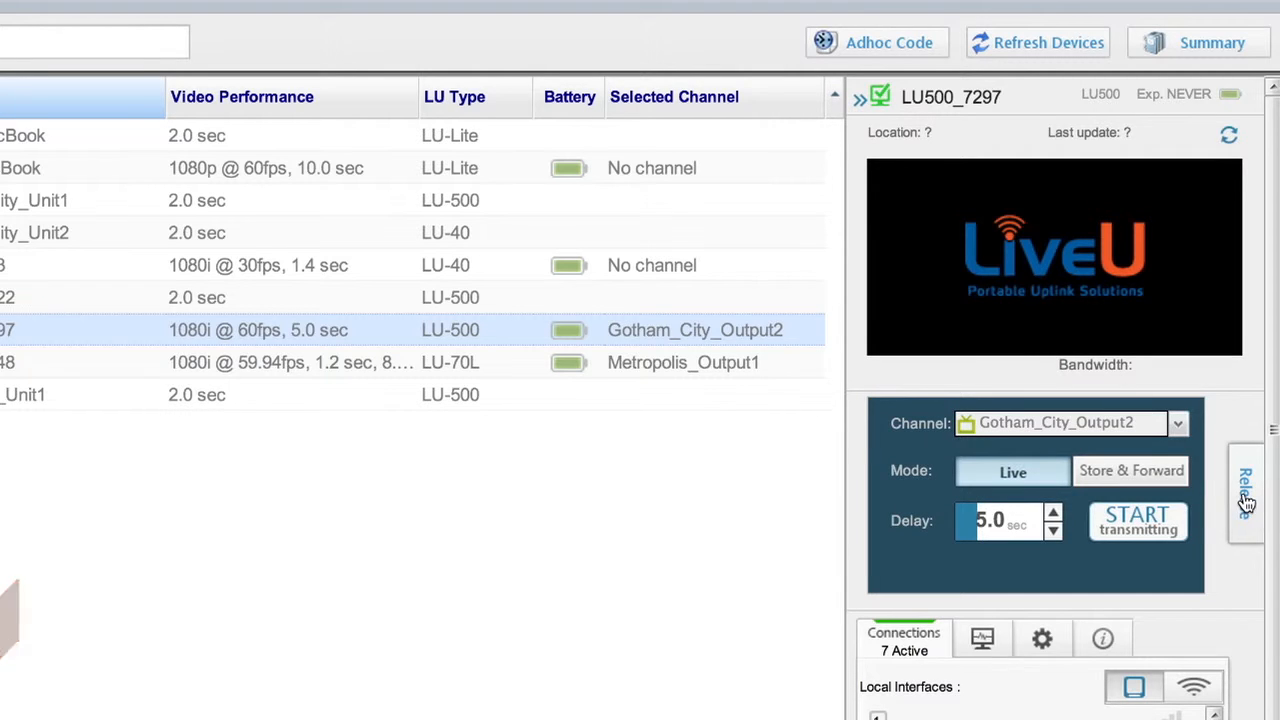
left_click(1179, 426)
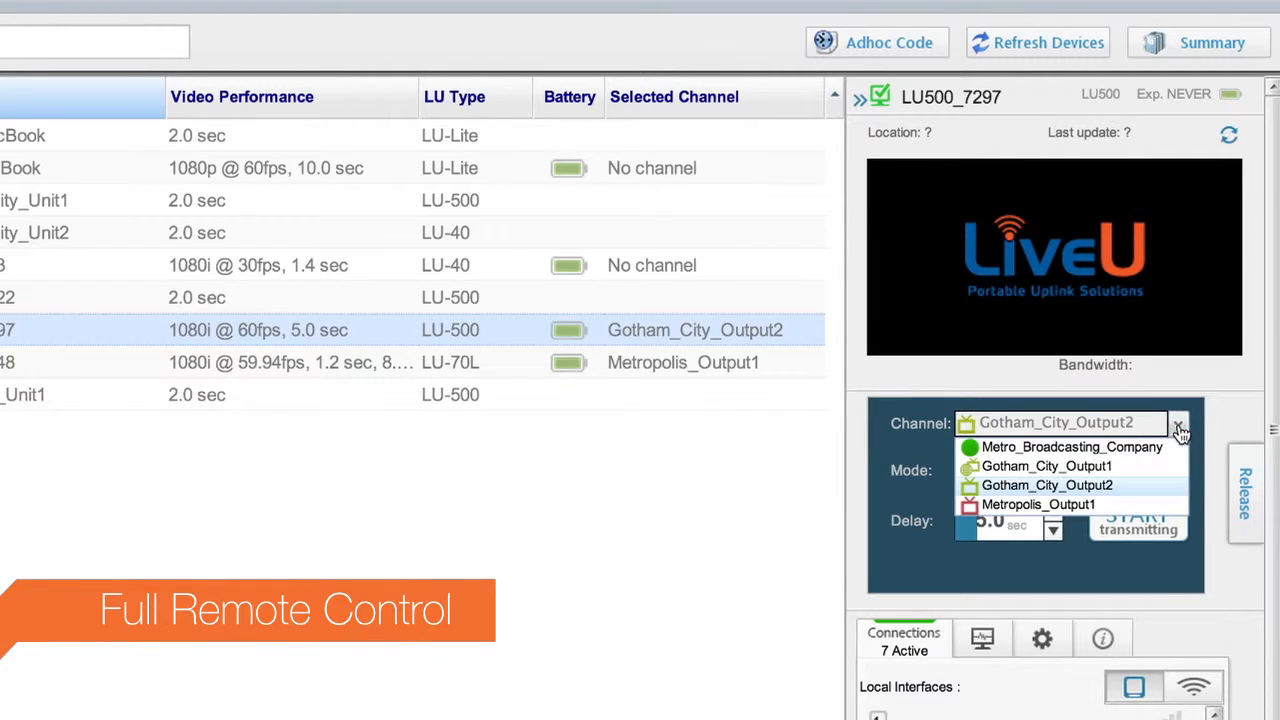
left_click(1097, 487)
left_click(1054, 515)
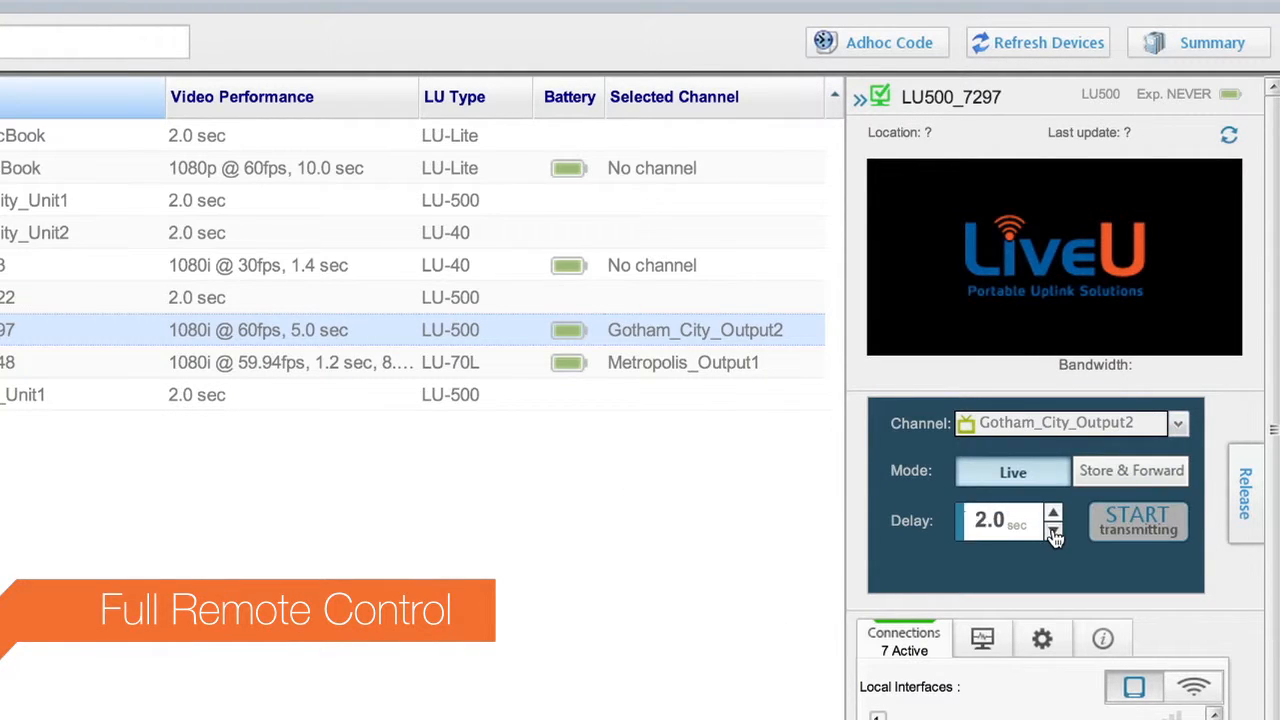
left_click(1054, 532)
left_click(1138, 522)
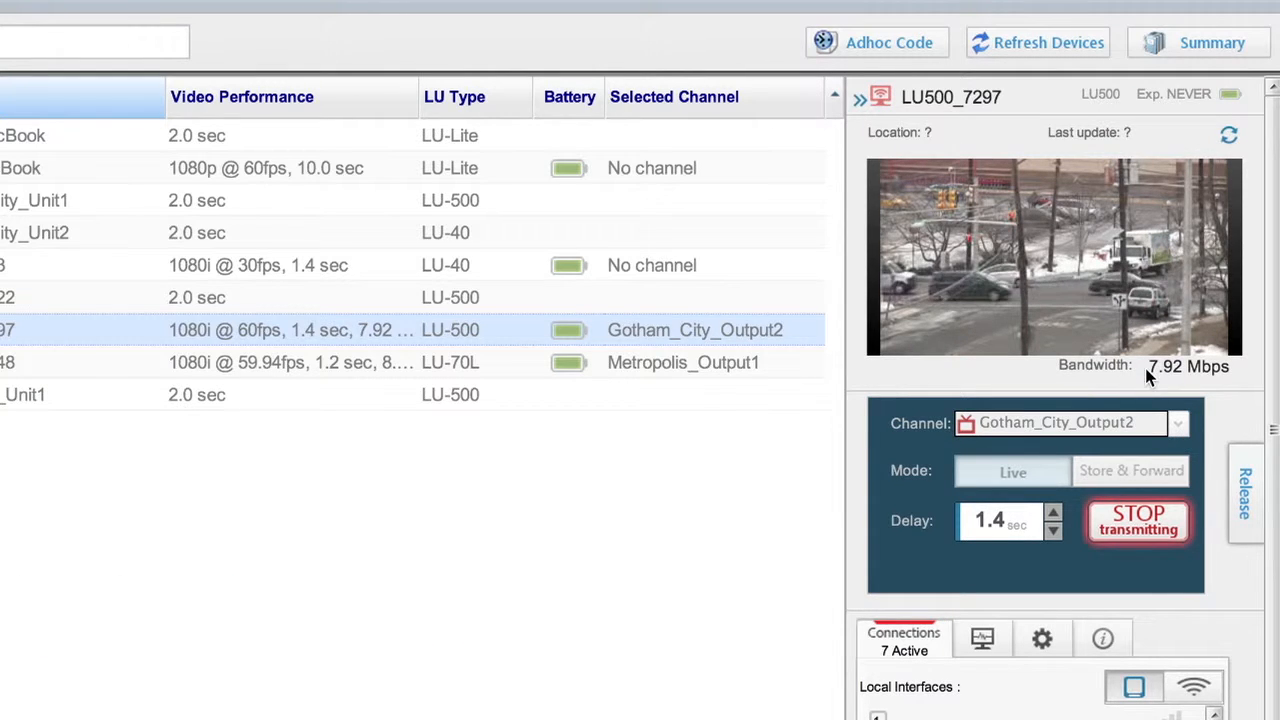
- Examine the transmitting unit's local interfaces, extension connections and device information
left_click_drag(1272, 553, 1274, 656)
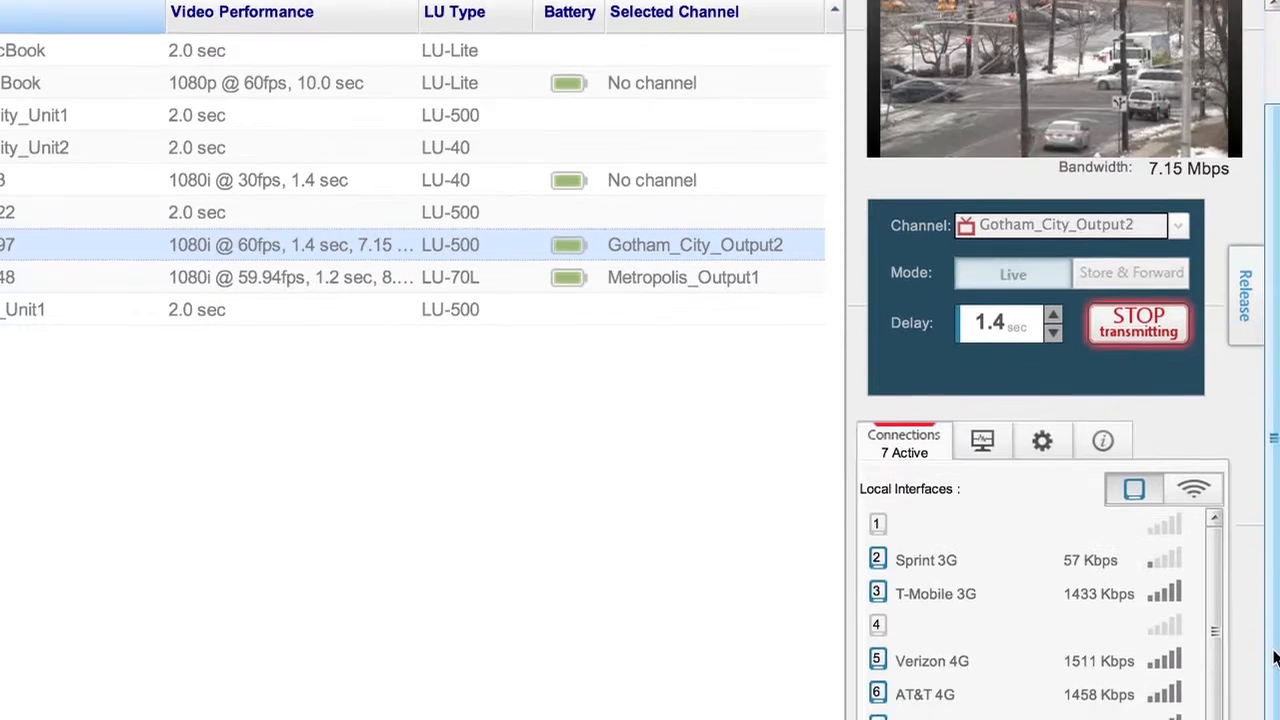
left_click(1204, 420)
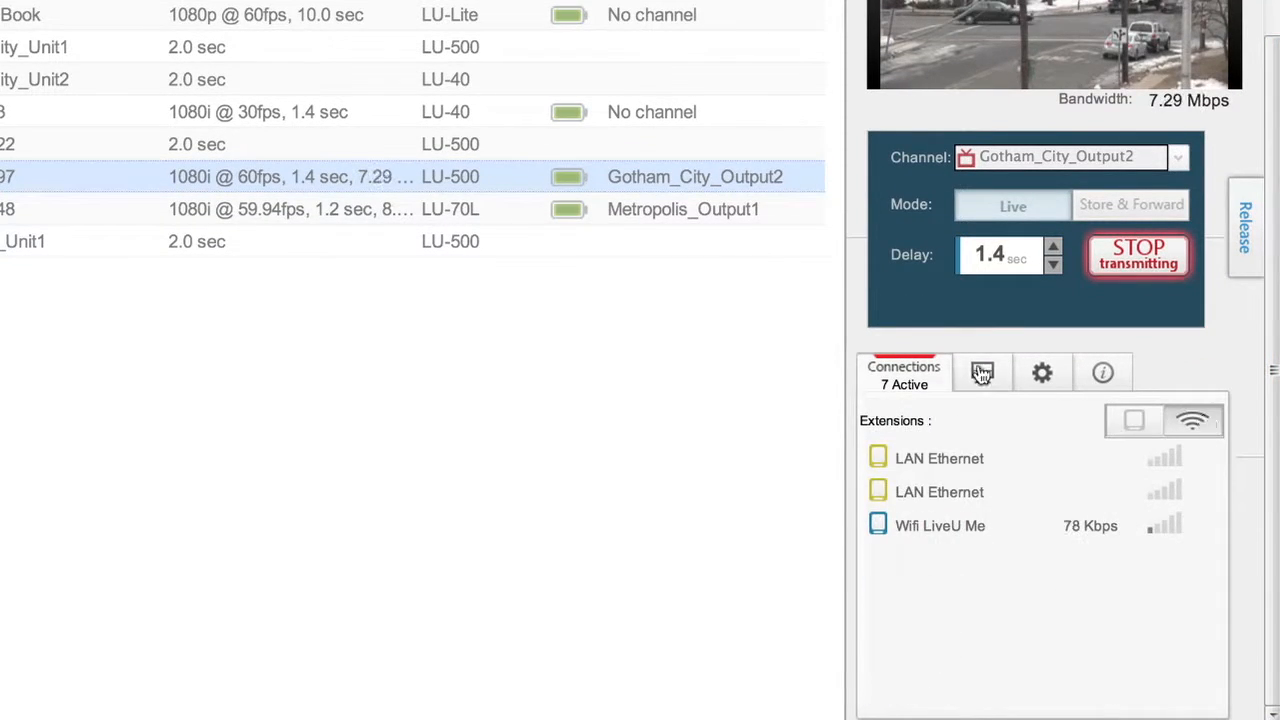
left_click(1072, 685)
left_click(1072, 685)
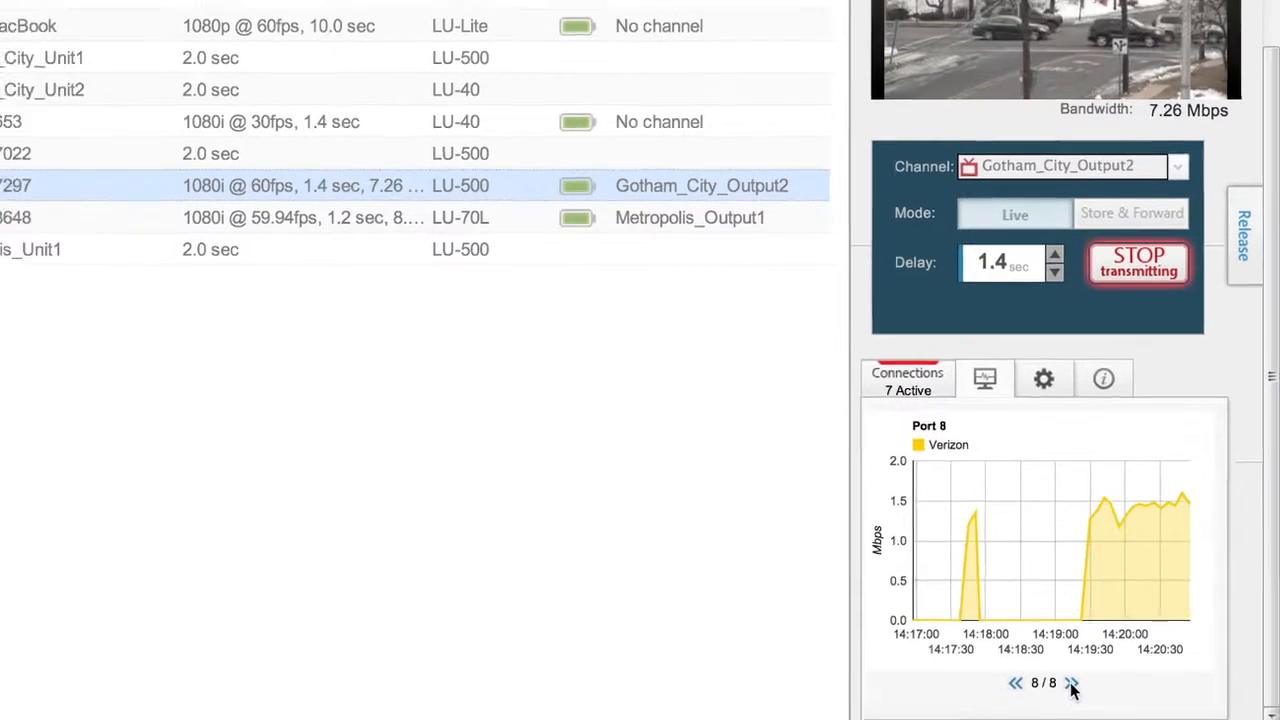
left_click(1103, 378)
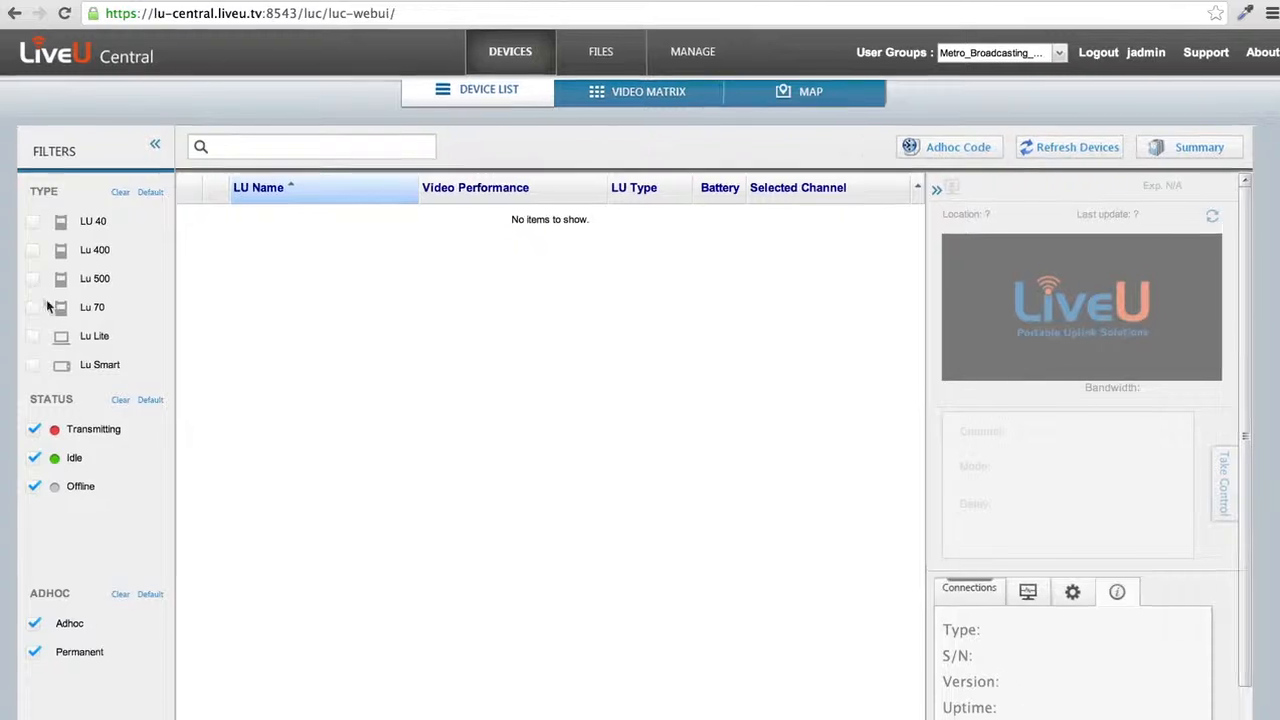
- Filter the device list by the Lu 500 and Lu Lite types, and clear the Lu 500, Transmitting and Offline filters
left_click(34, 279)
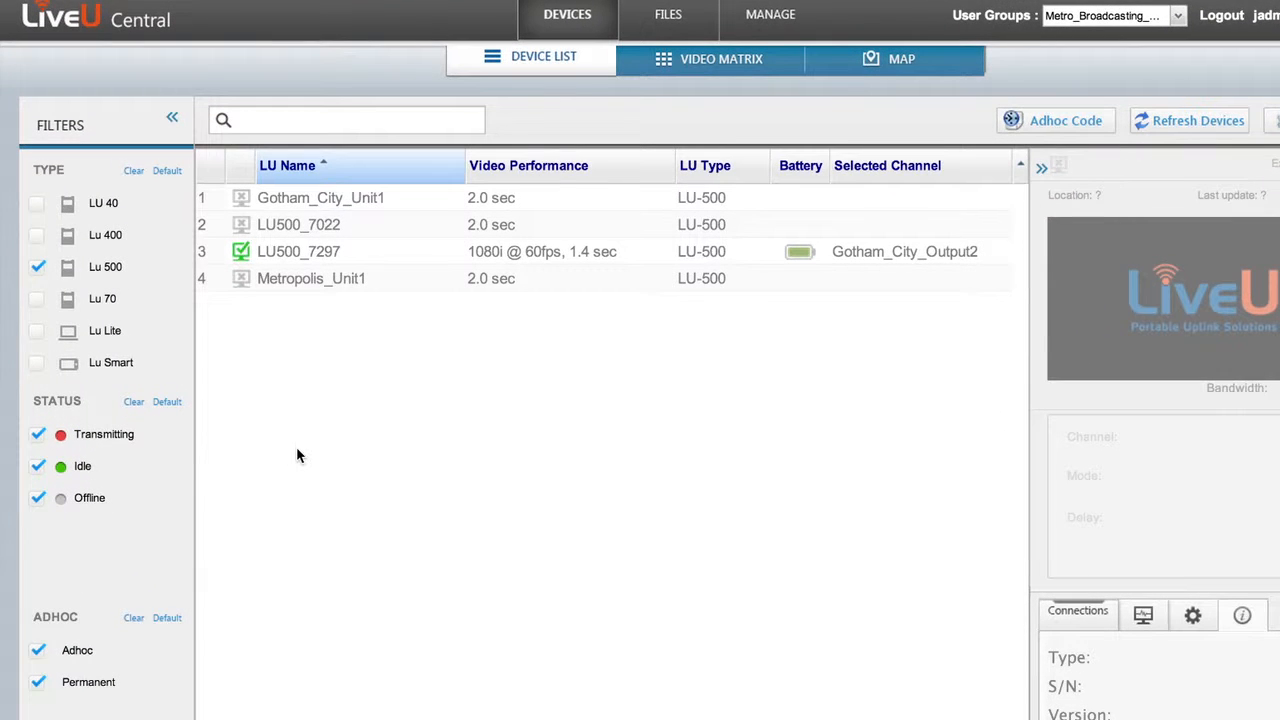
left_click(38, 331)
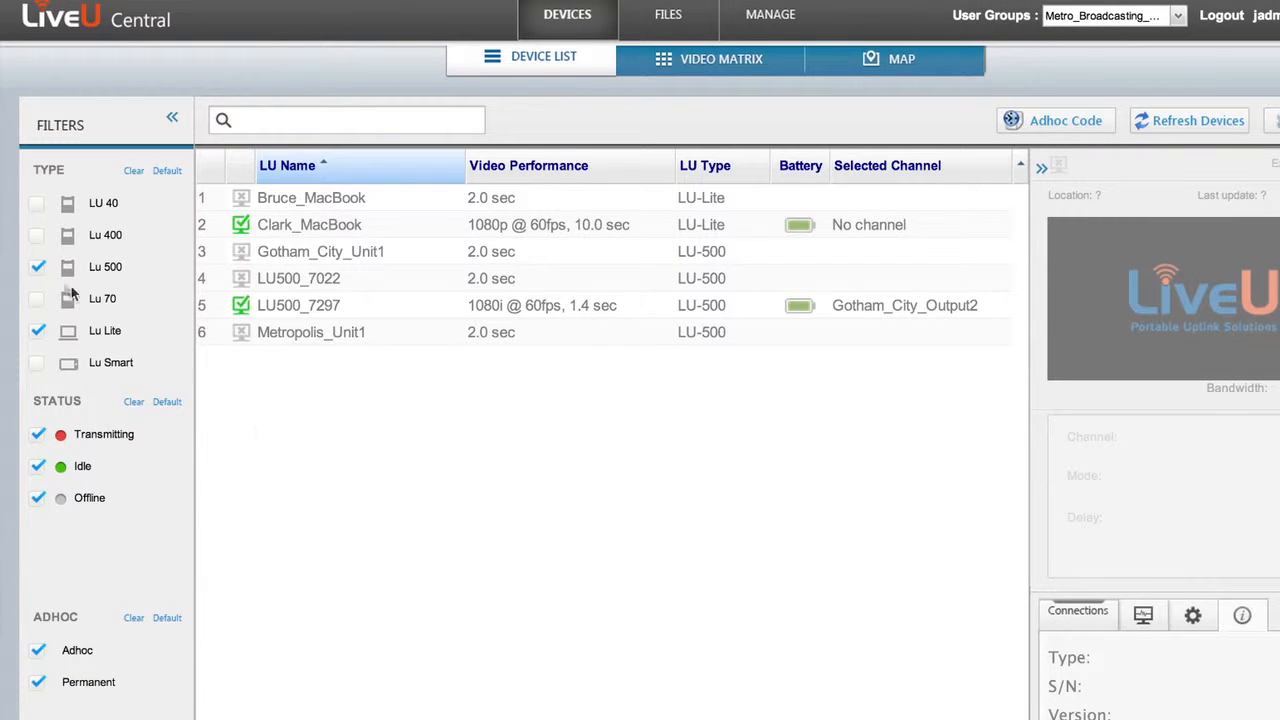
left_click(38, 268)
left_click(37, 436)
left_click(37, 498)
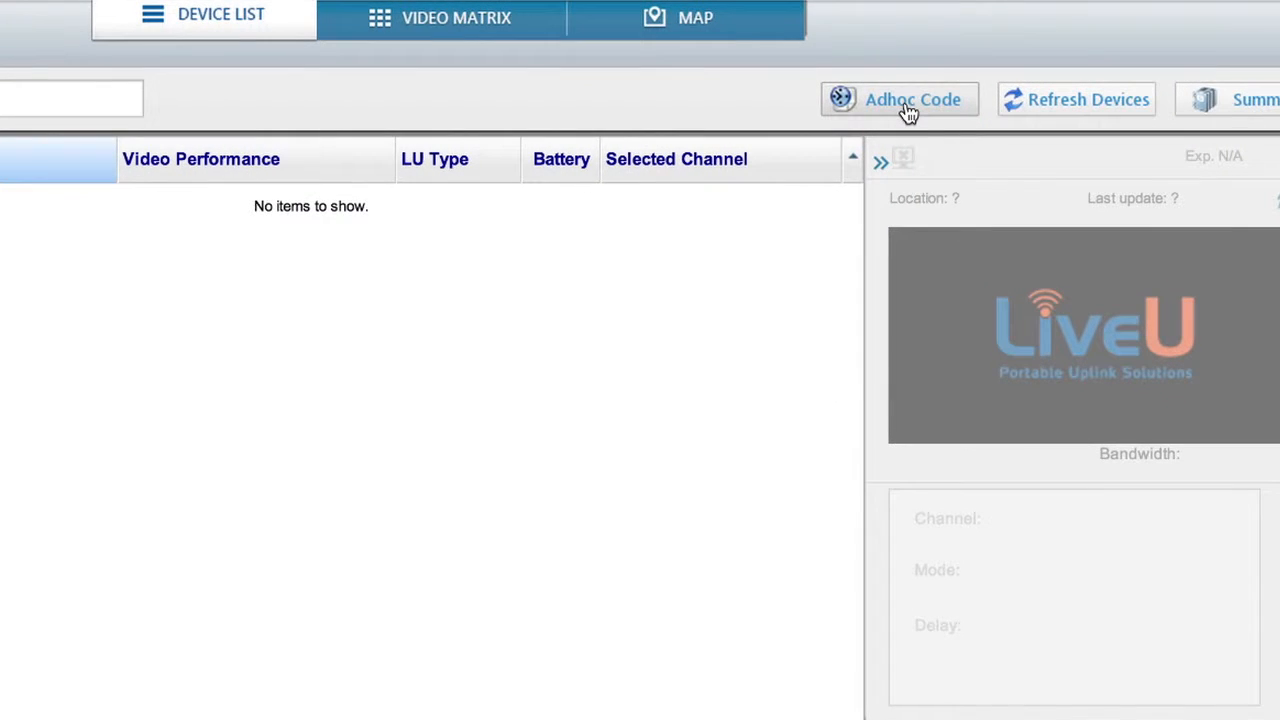
- Open the adhoc code function for bringing in a temporary unit
left_click(908, 110)
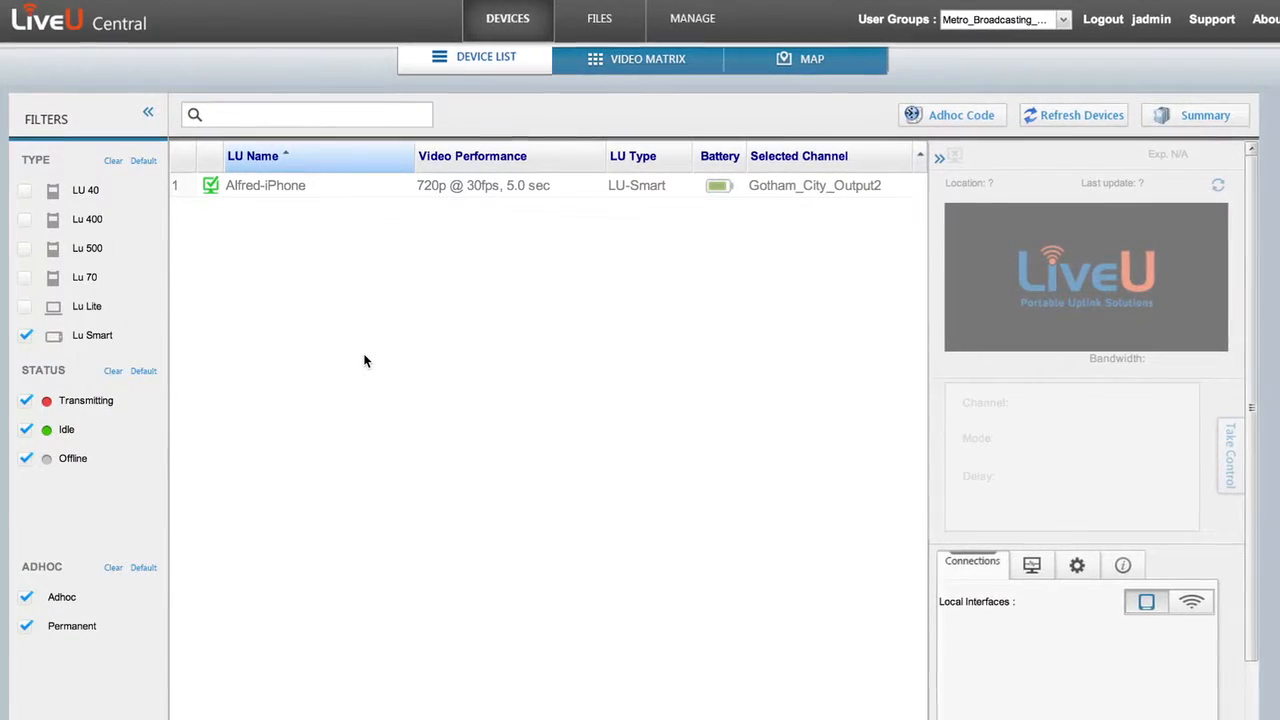
- Take control of Alfred-iPhone and start its live transmission to Gotham_City_Output2 with a shorter delay
left_click(334, 189)
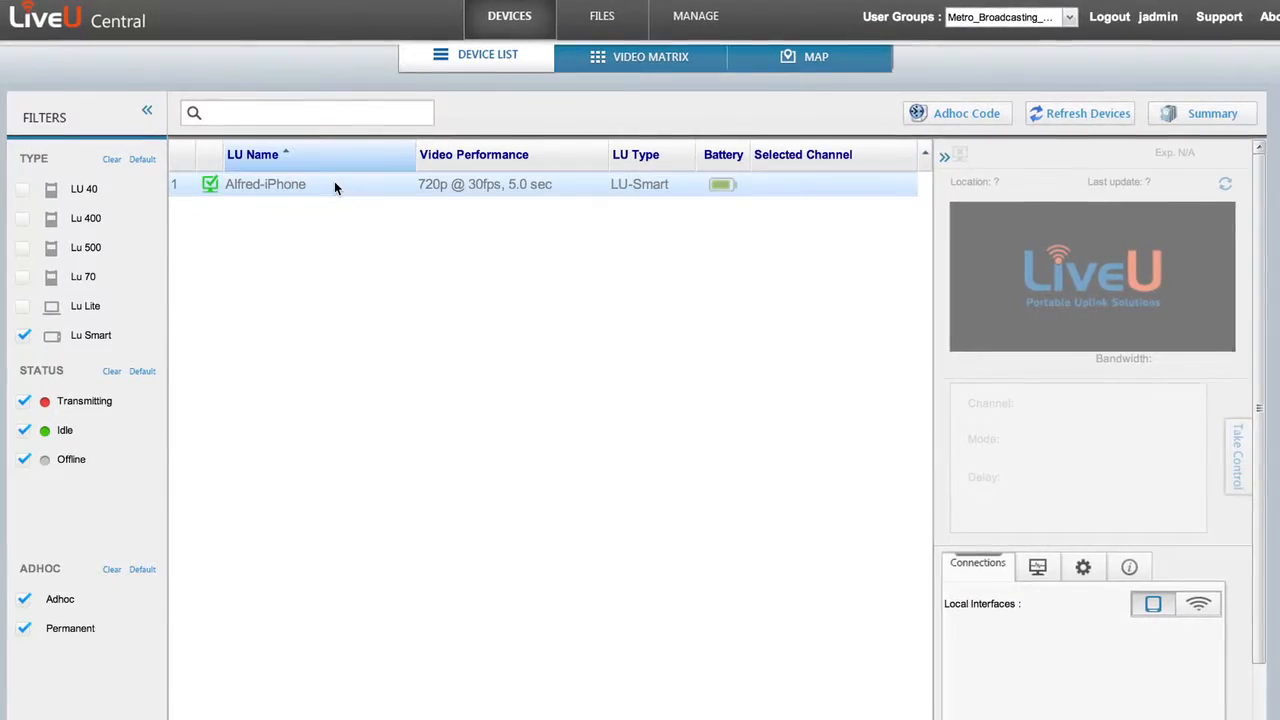
left_click(1242, 484)
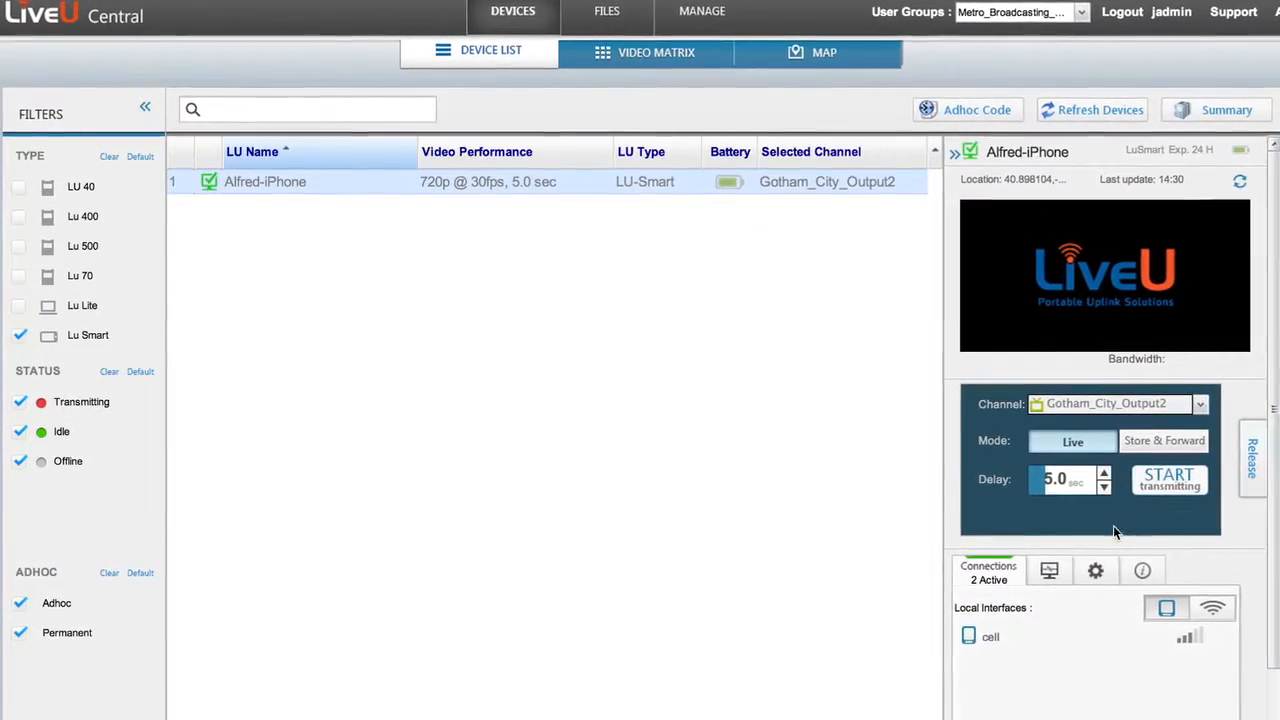
left_click(1103, 487)
left_click(1103, 487)
left_click(1108, 488)
left_click(1174, 480)
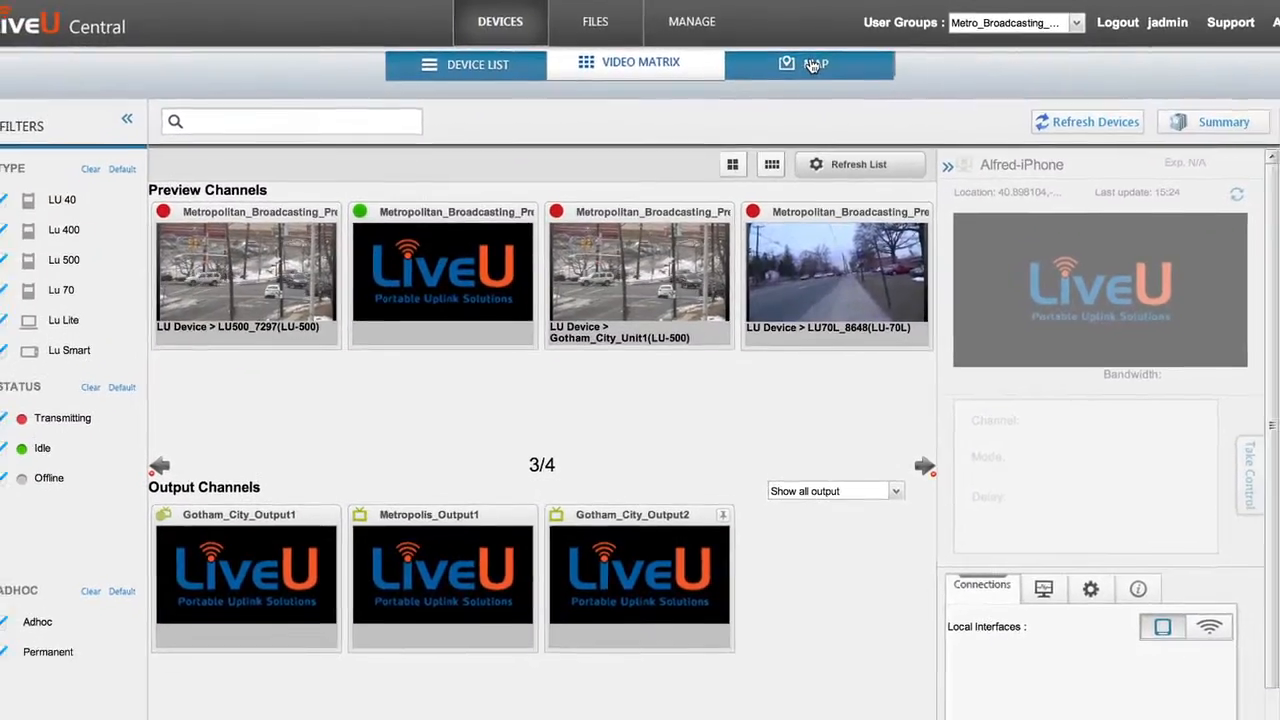
- Look up the location details of Alfred-iPhone on the map and close them
left_click(813, 65)
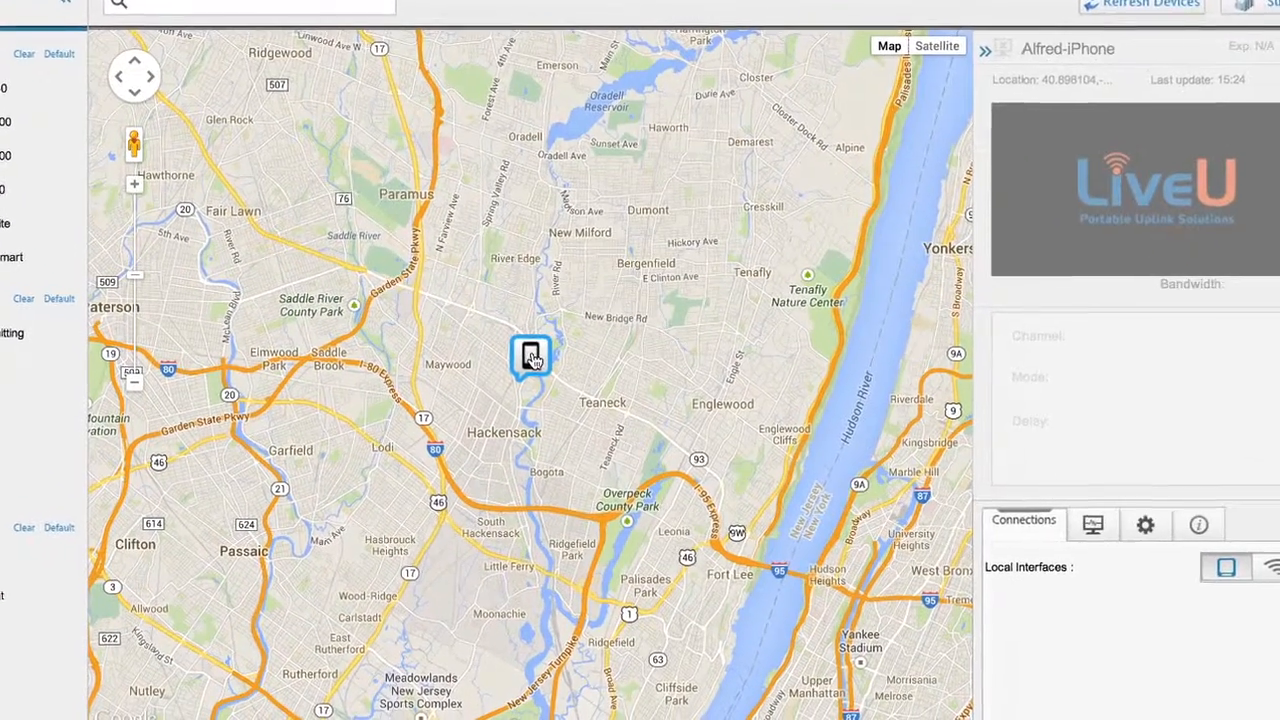
left_click(548, 422)
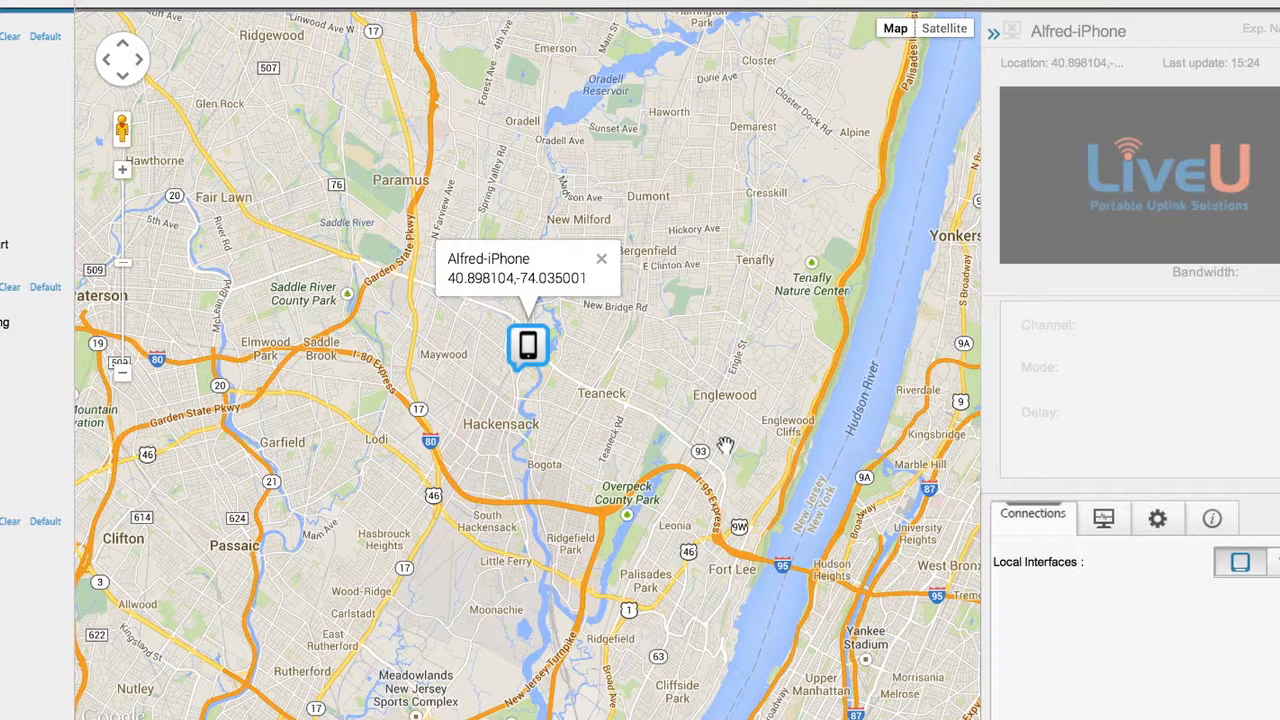
left_click(602, 263)
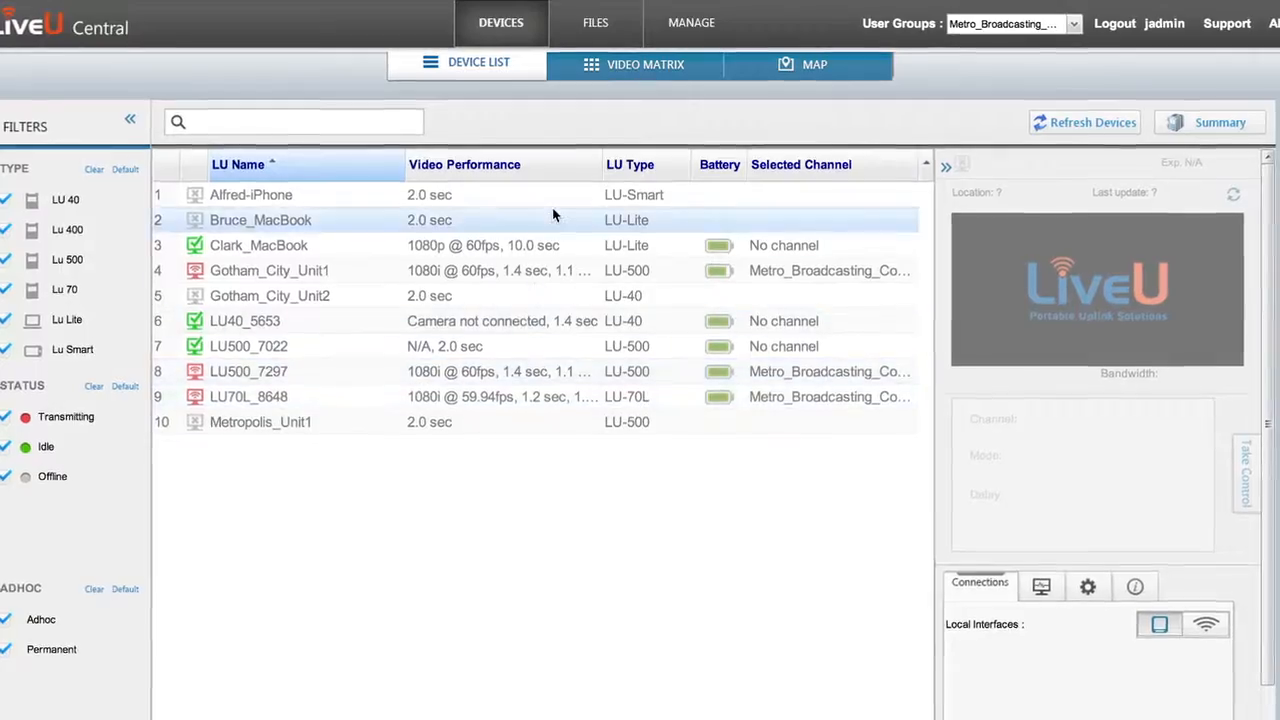
- Route the LU500_7297 preview feed to output channel Gotham_City_Output2 in the video matrix, and release that channel
left_click(648, 72)
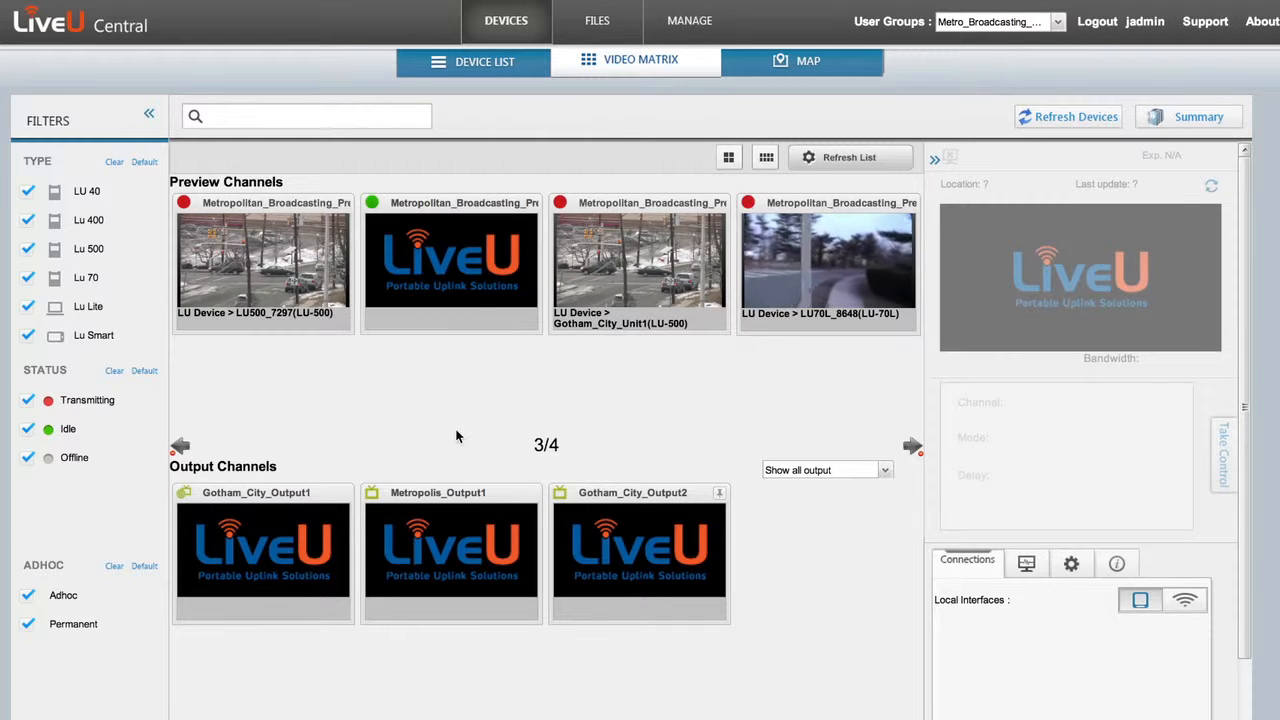
left_click_drag(257, 205, 627, 530)
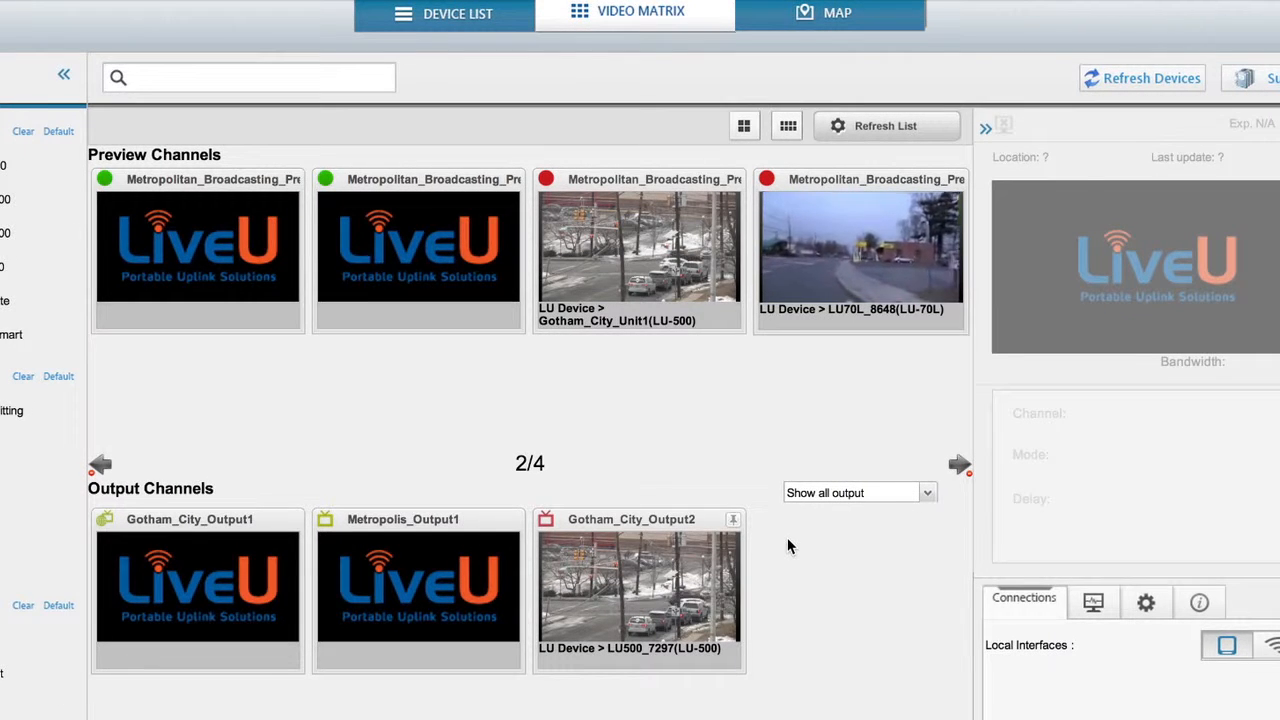
left_click(733, 520)
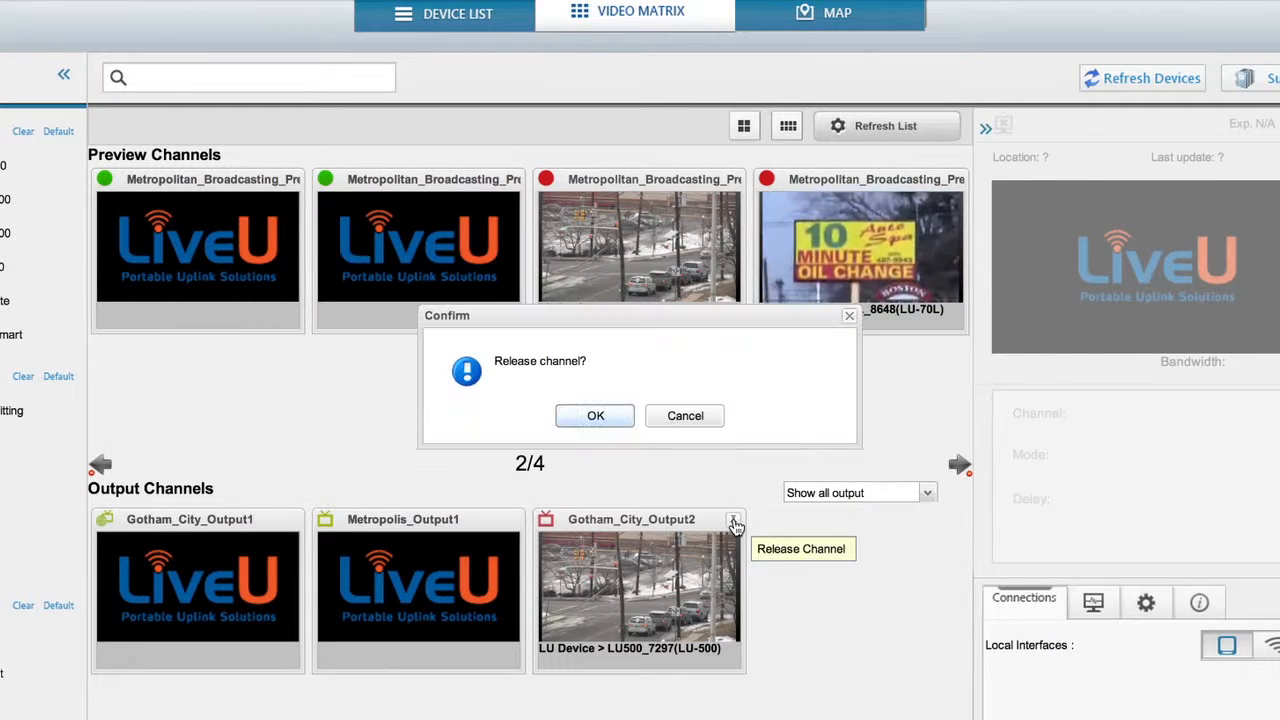
left_click(595, 416)
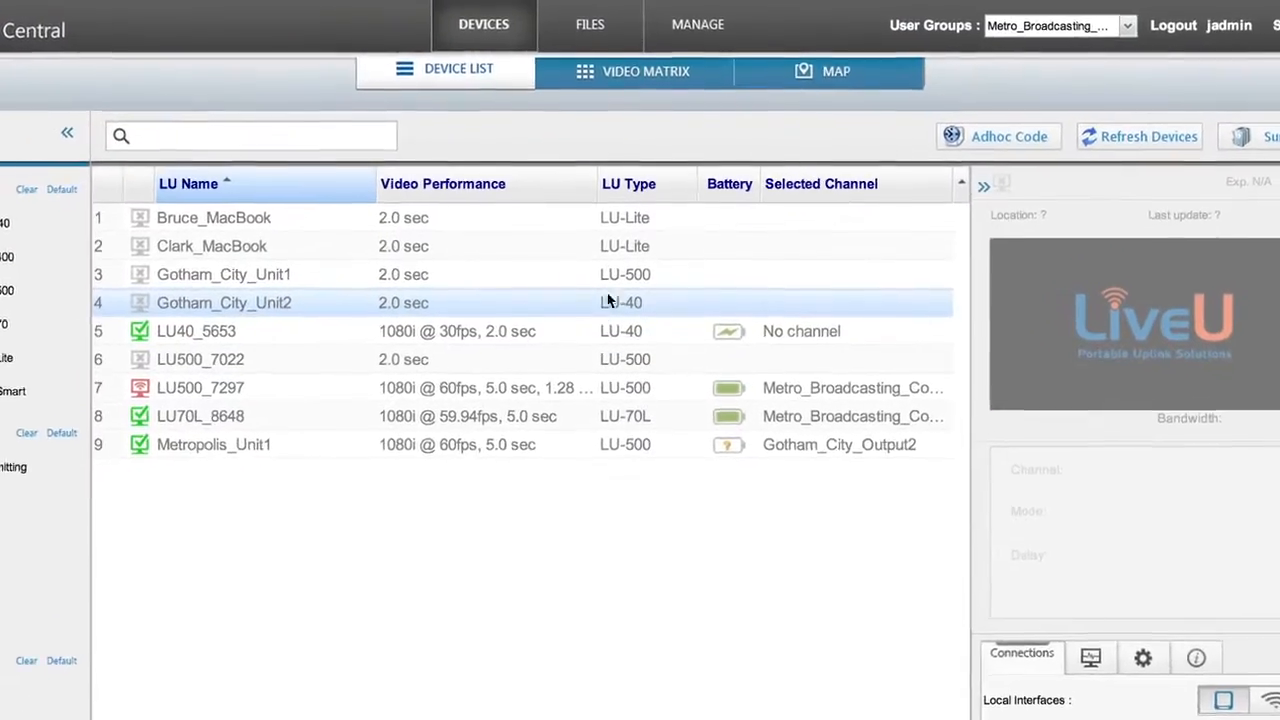
- Start a new user group named Gotham_City_Station
left_click(713, 30)
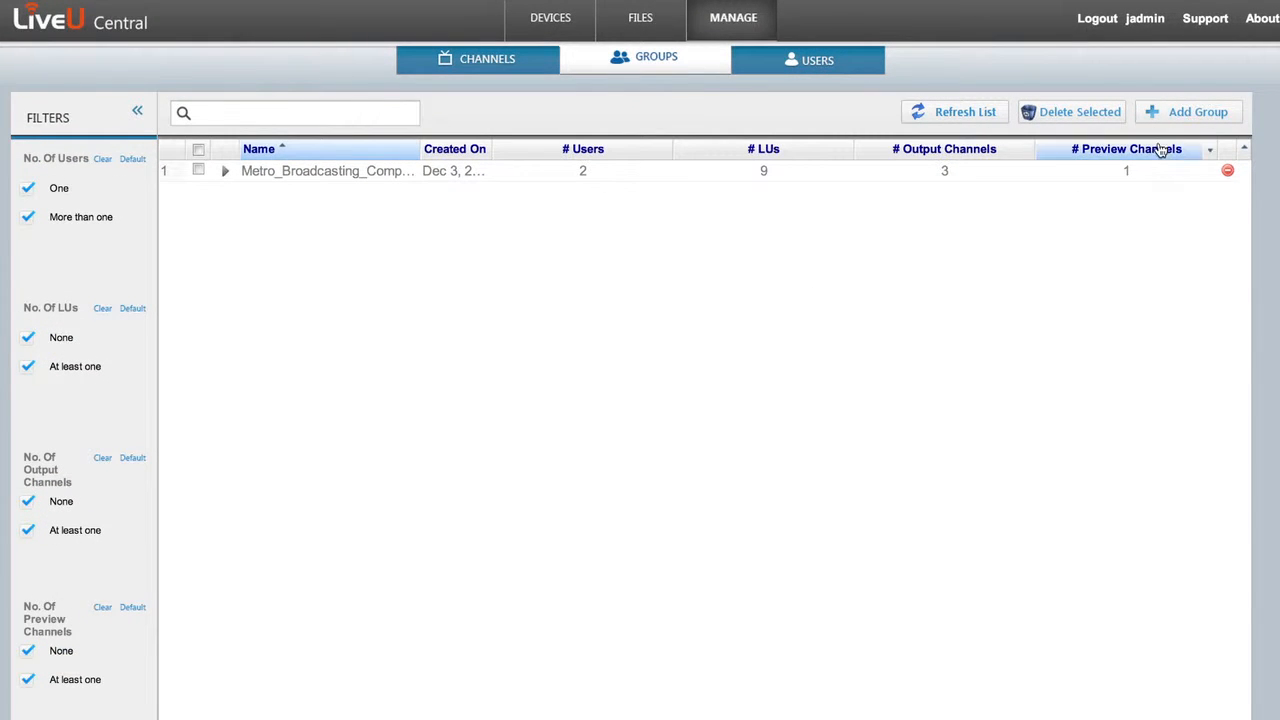
left_click(1182, 109)
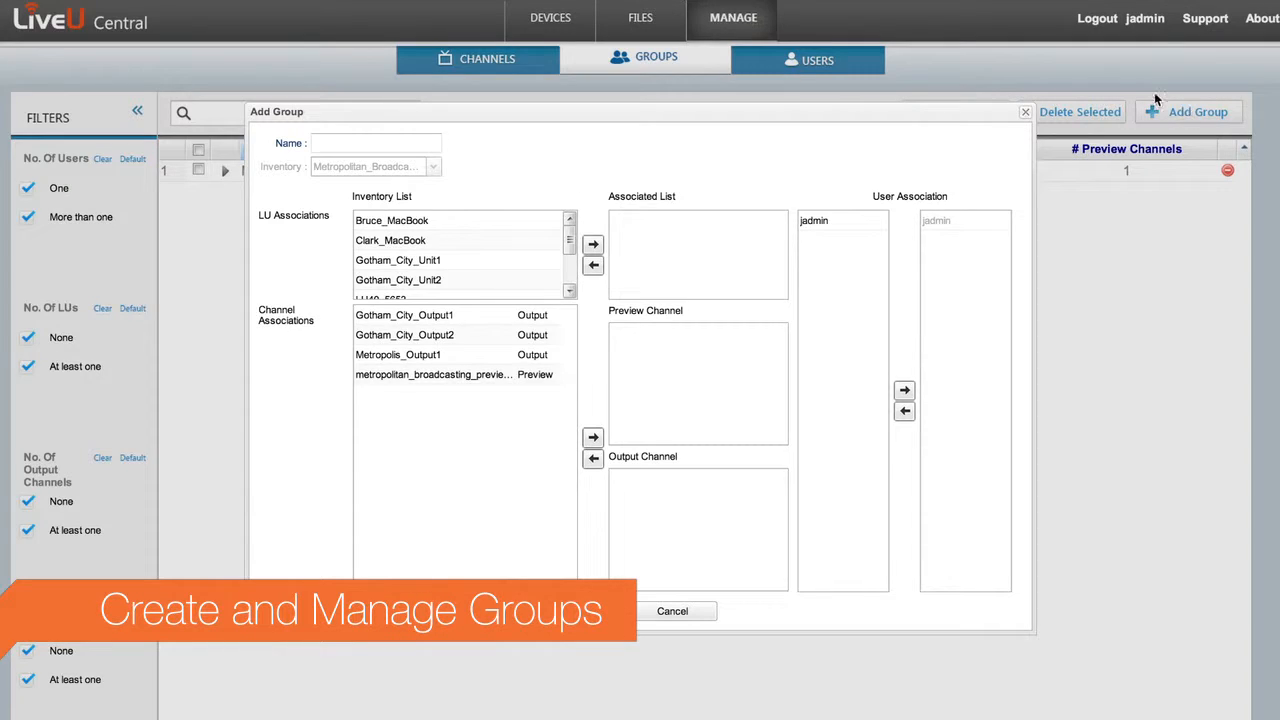
left_click(430, 145)
type("Gotham")
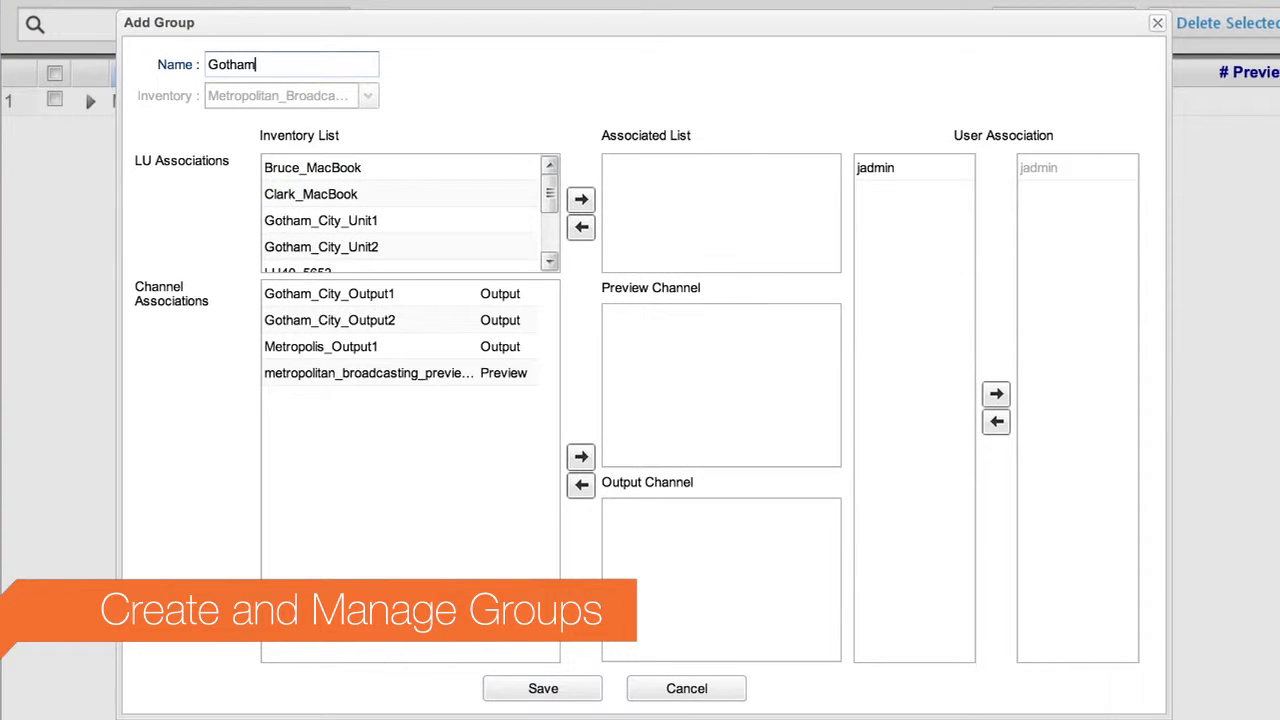
type("_City_Station")
- Associate the units Bruce_MacBook, Gotham_City_Unit1 and Gotham_City_Unit2 with the new group
left_click(345, 168)
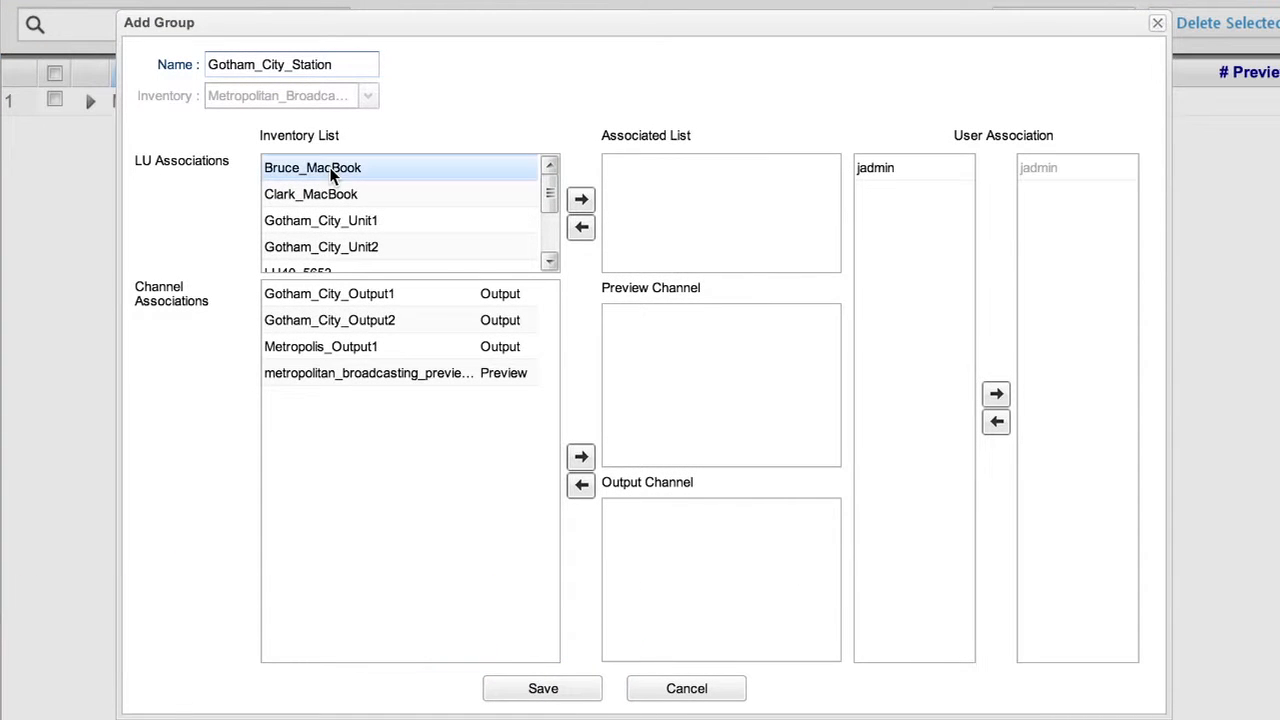
left_click(583, 203)
left_click(390, 218, "shift")
left_click(581, 199)
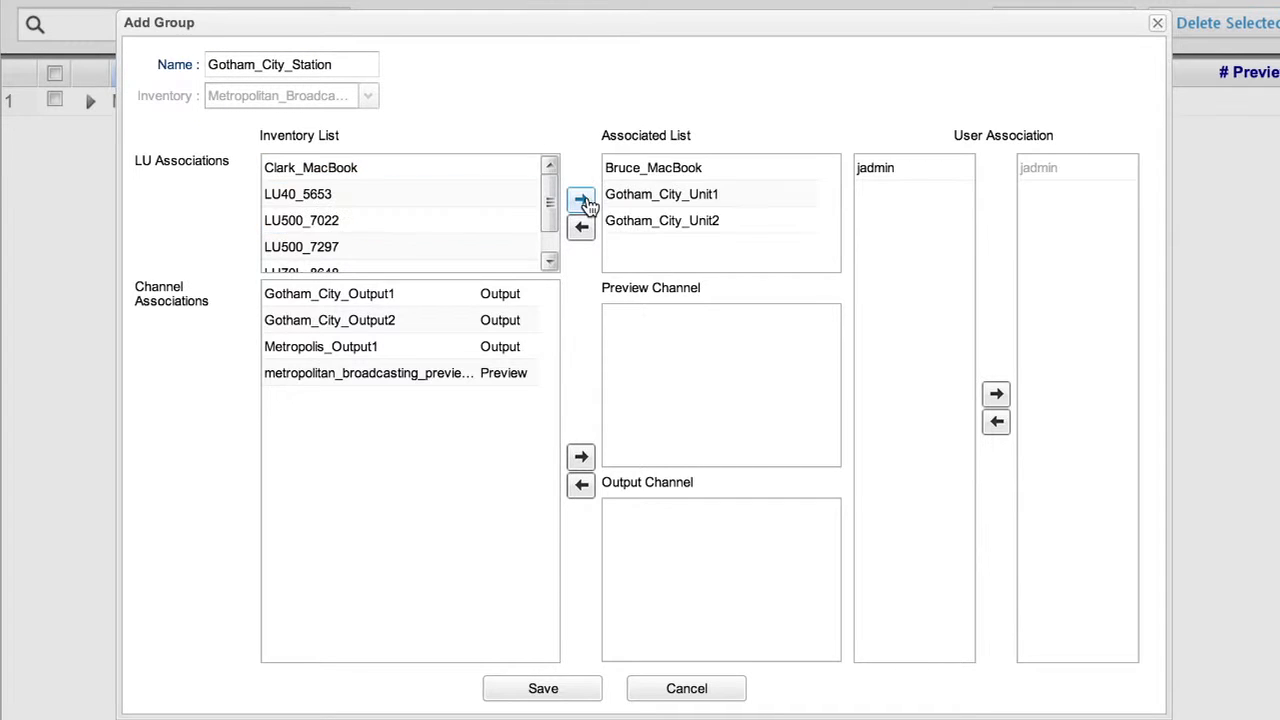
- Associate Gotham_City_Output1, Gotham_City_Output2 and the metropolitan broadcasting preview channel with the group, and save it
left_click(394, 293)
left_click(393, 322, "shift")
left_click(386, 375, "ctrl")
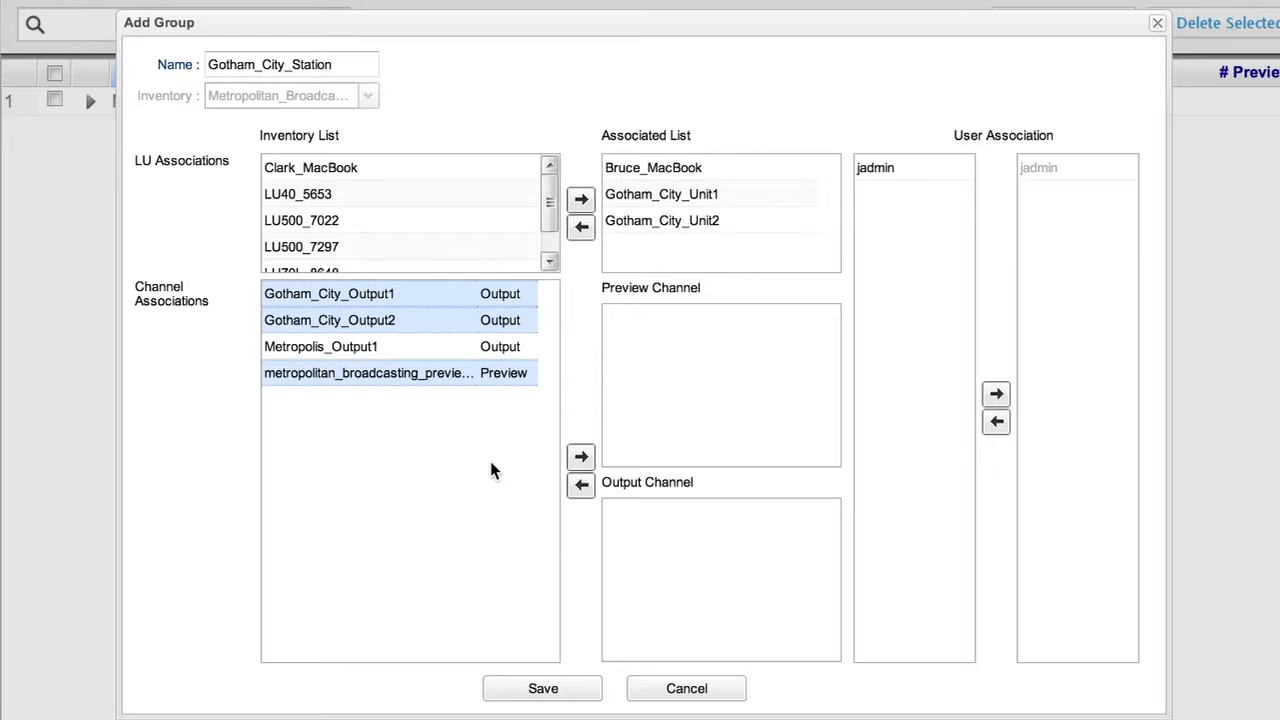
left_click(581, 457)
left_click(548, 689)
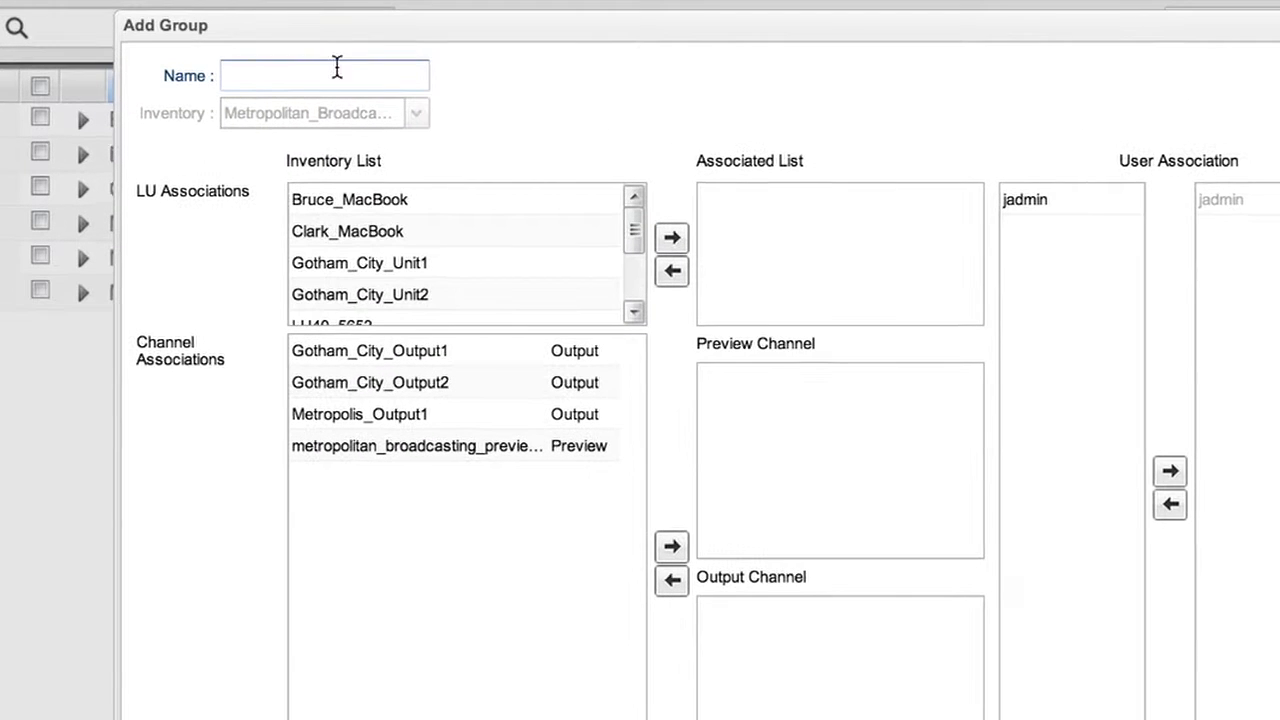
- Name another new group Springfield_Station
type("Sp")
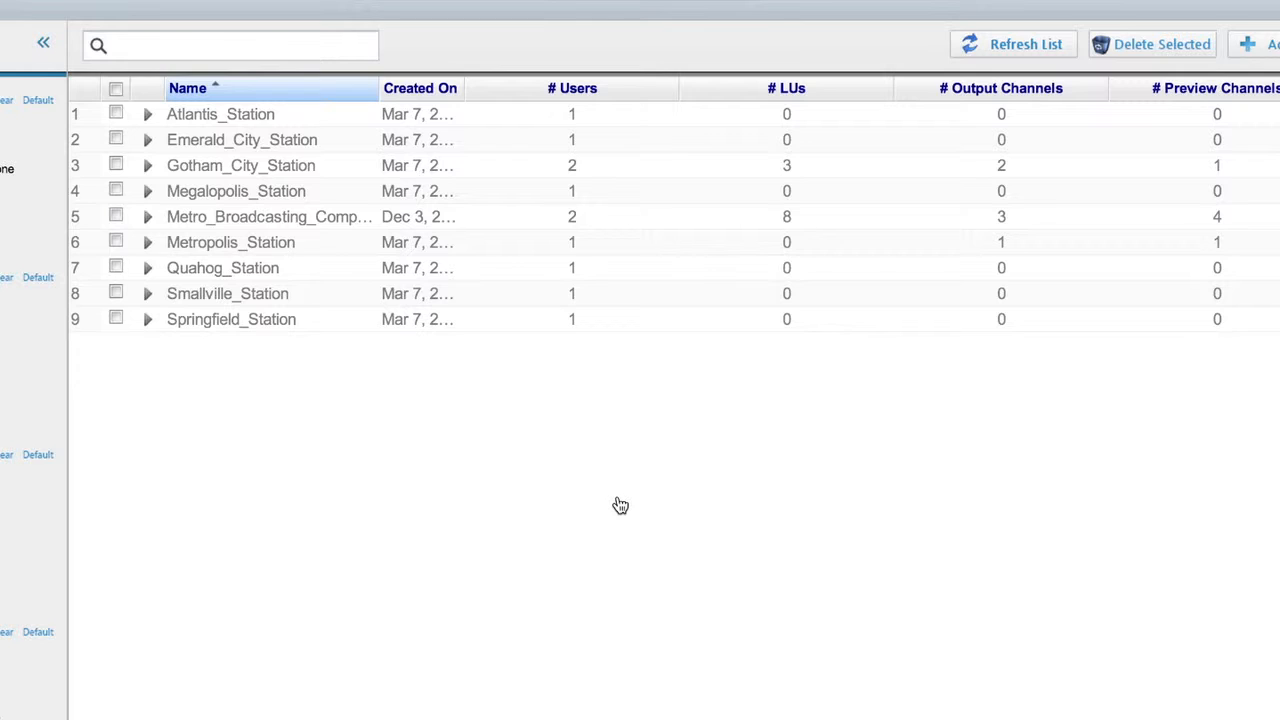
- Associate the Clark_iPhone unit with the Metropolis_Station group
left_click(147, 242)
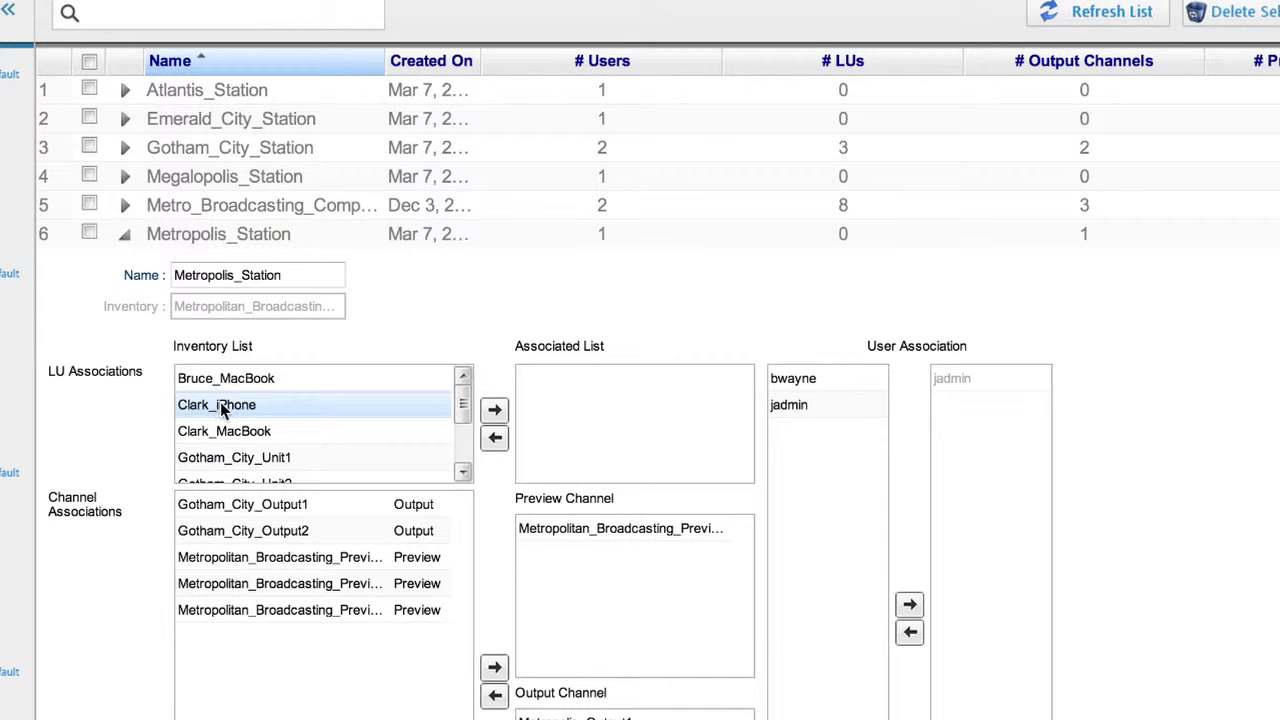
left_click(222, 405)
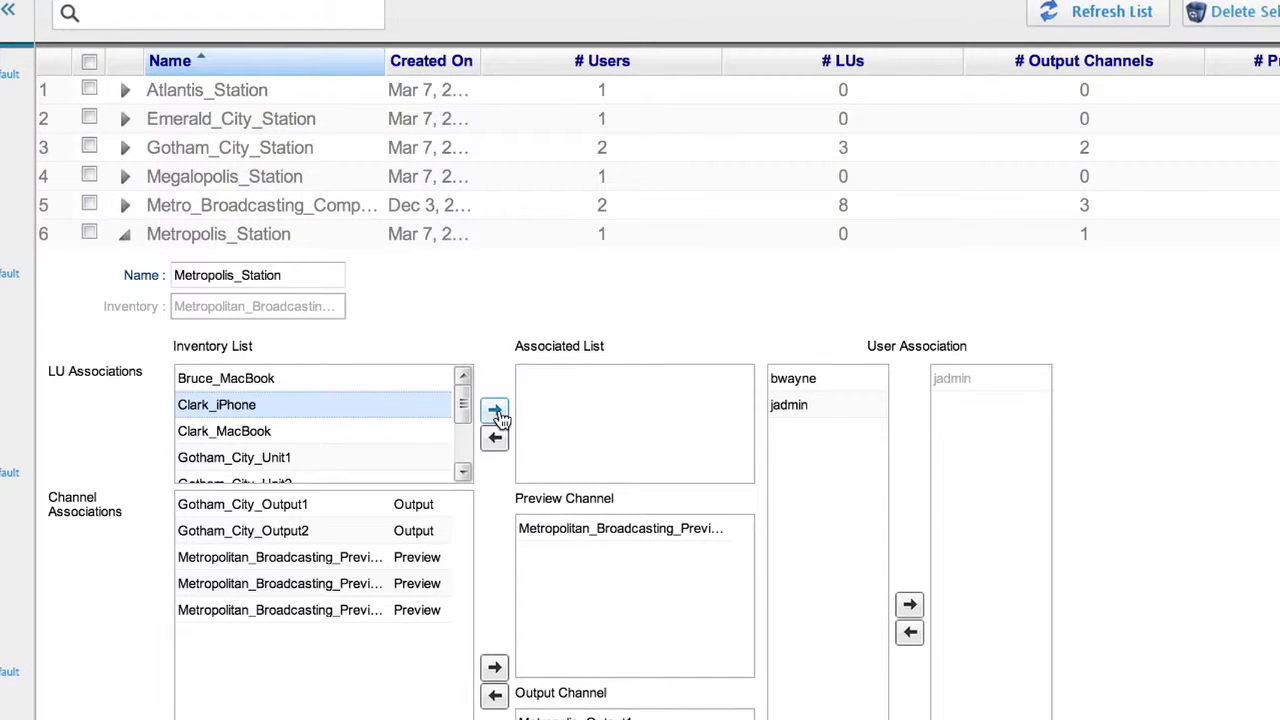
left_click(494, 410)
scroll(300, 410, "down", 5)
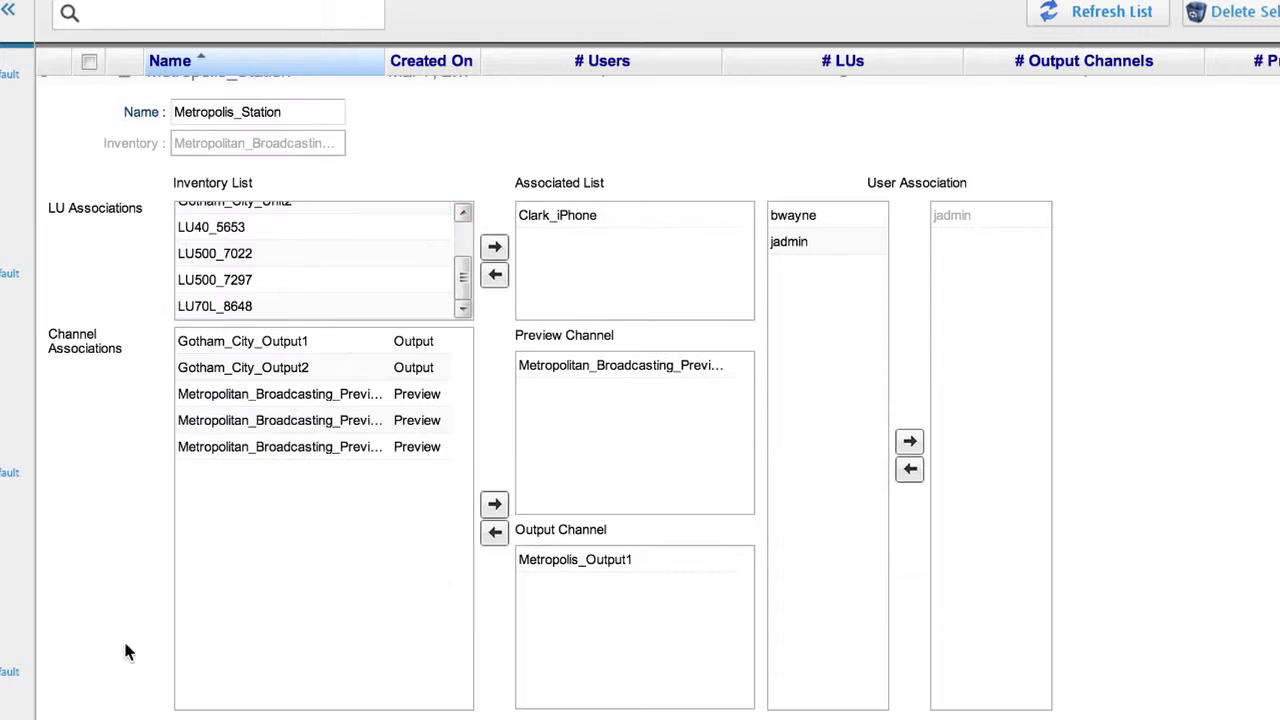
left_click(679, 399)
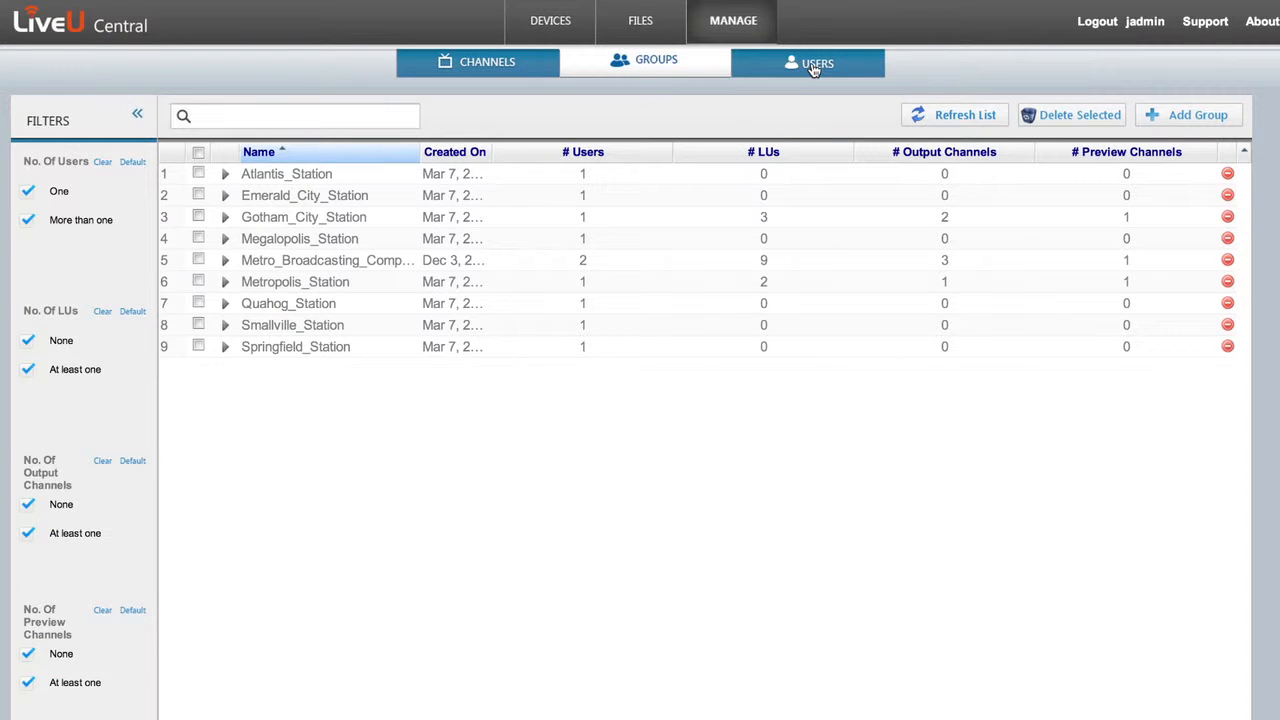
- Add an active user with username, password, full name and e-mail, associate the account with the Gotham City station group, and save it
left_click(815, 62)
left_click(1194, 118)
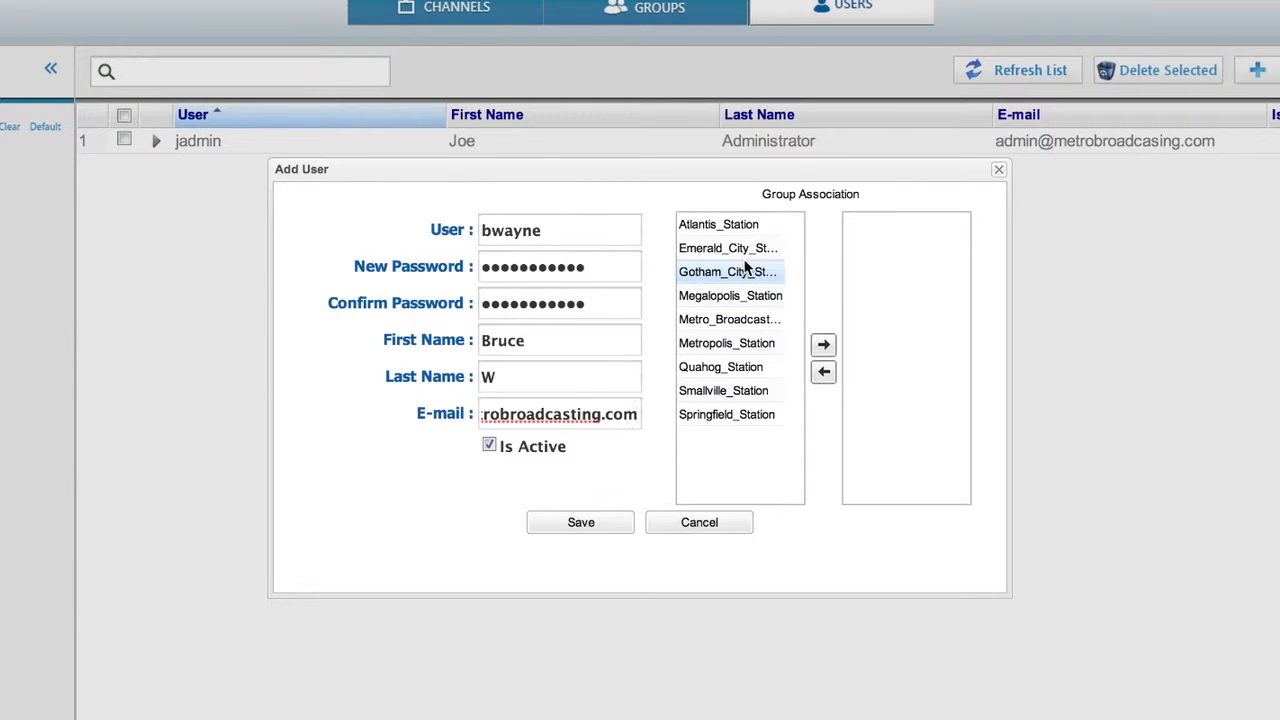
left_click(745, 268)
left_click(822, 345)
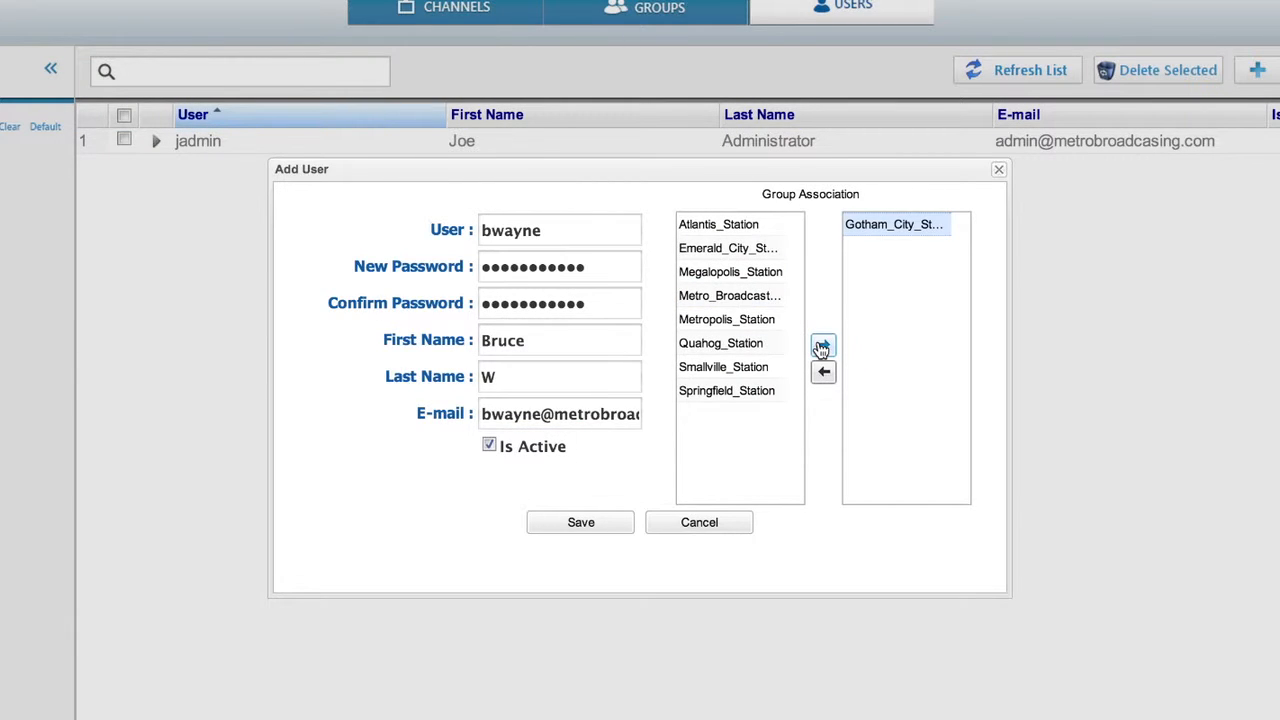
left_click(583, 523)
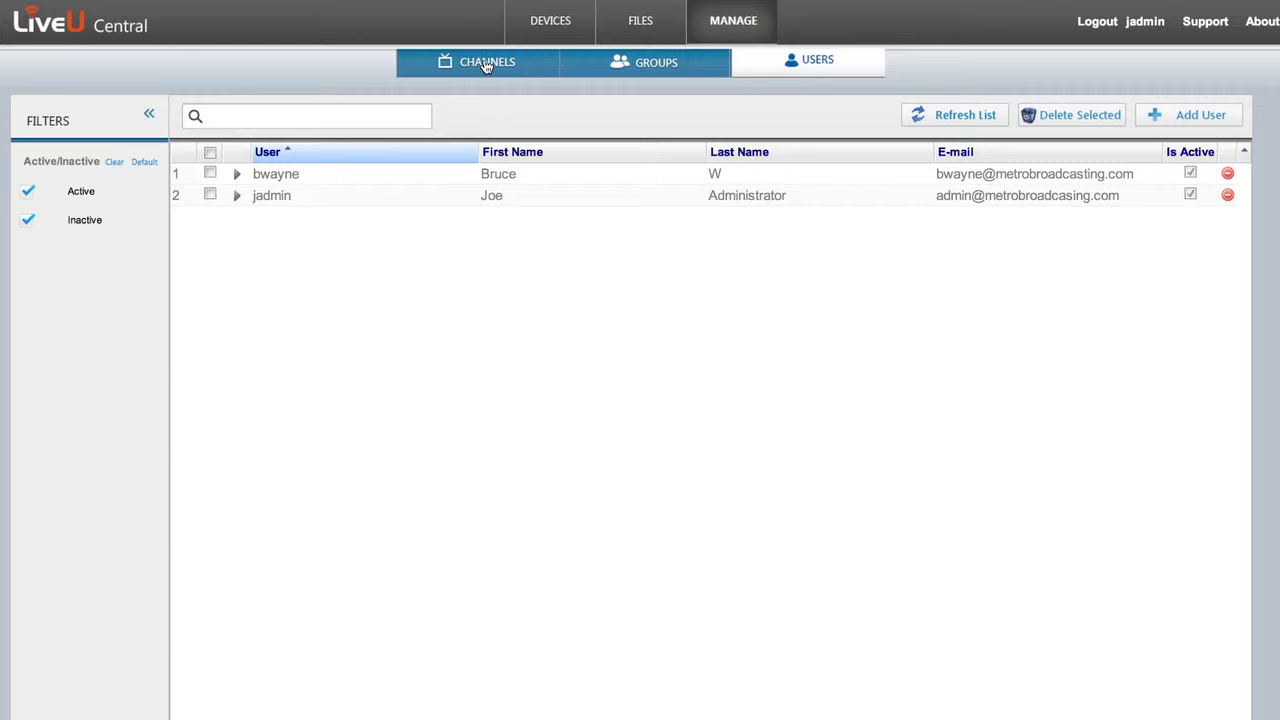
- Review the gotham_online CDN configuration for the channels, including its authentication parameters and media output properties, and close it
left_click(487, 64)
left_click(1045, 117)
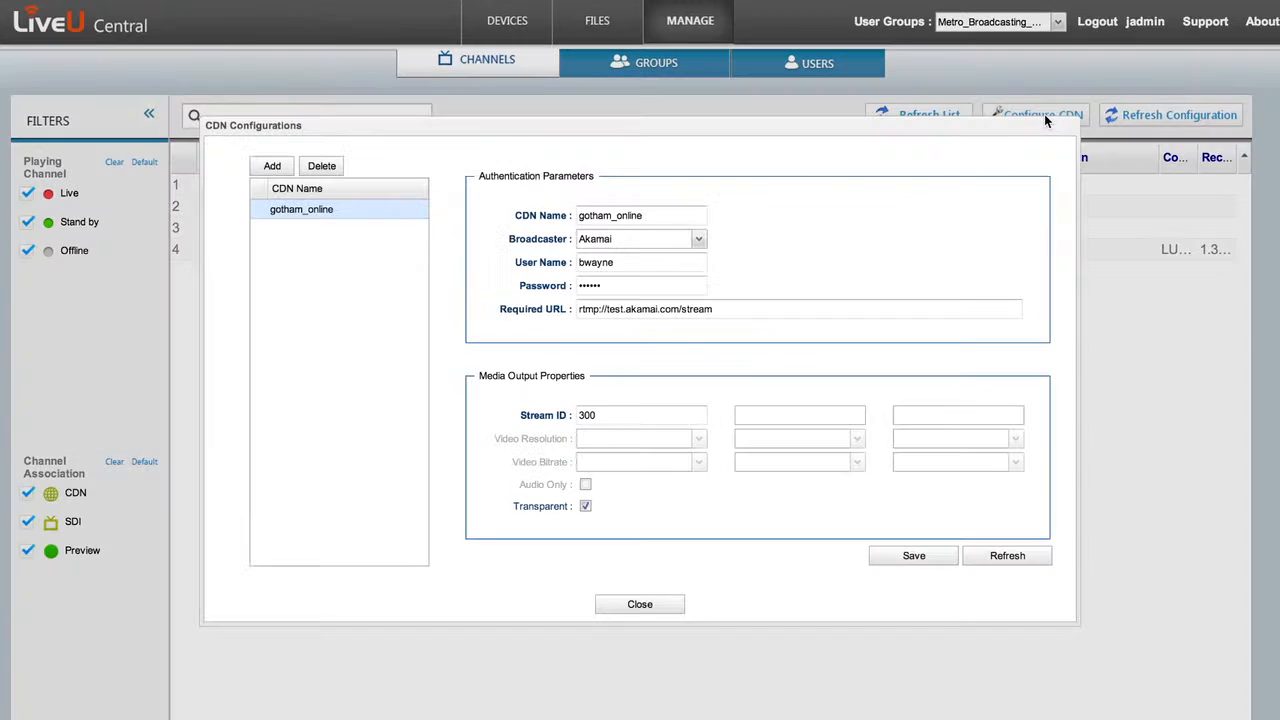
left_click(640, 604)
- Preview the recorded file 140307_202904.mp4 from Gotham_City_Unit1 in the files list
left_click(237, 186)
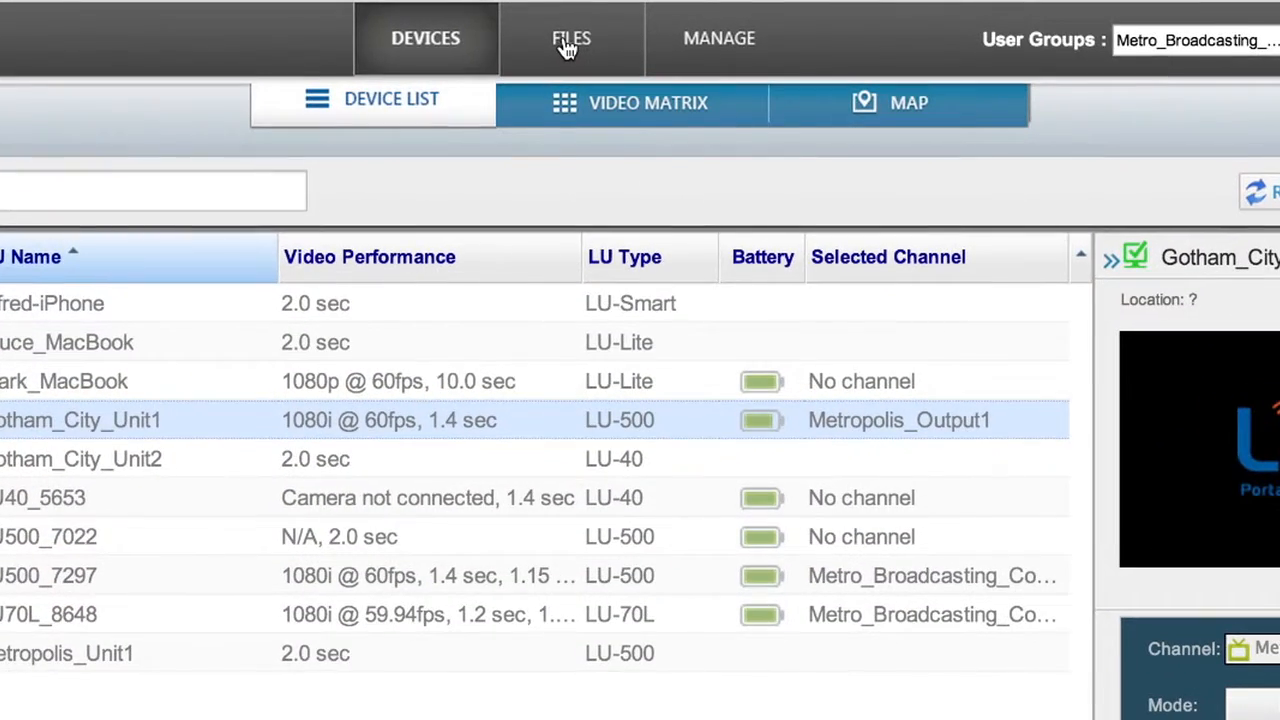
left_click(567, 45)
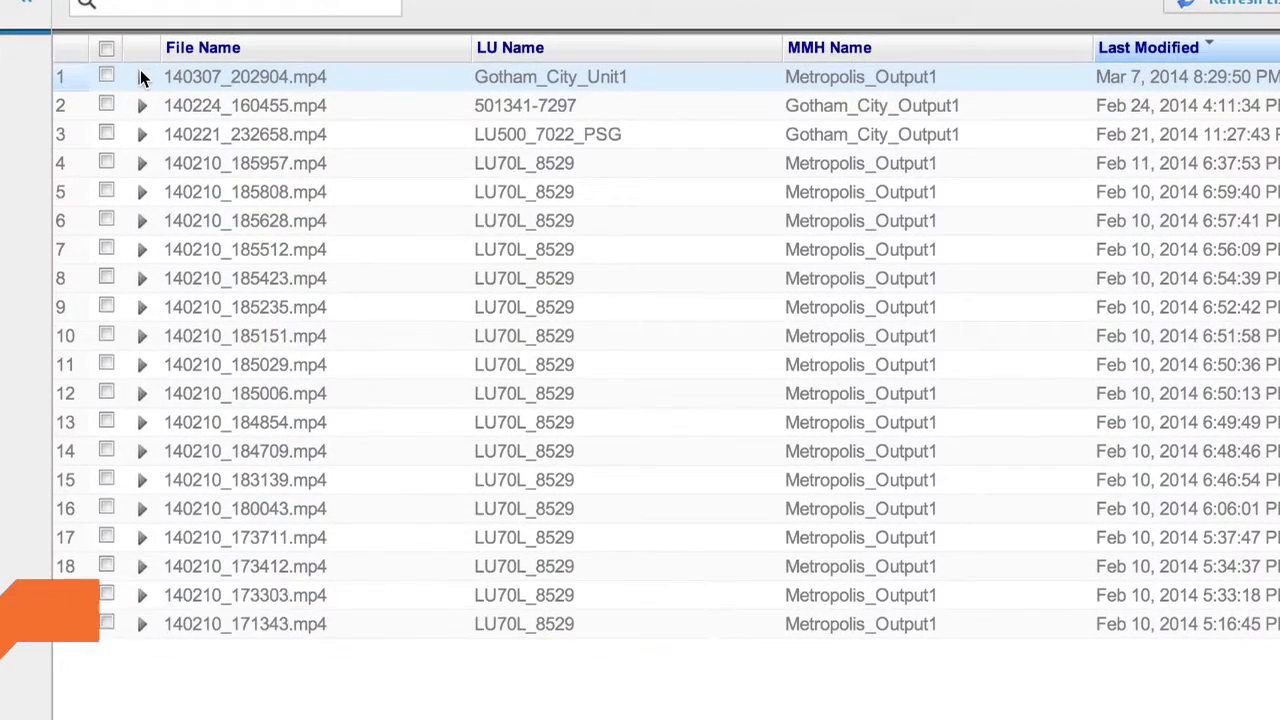
left_click(141, 77)
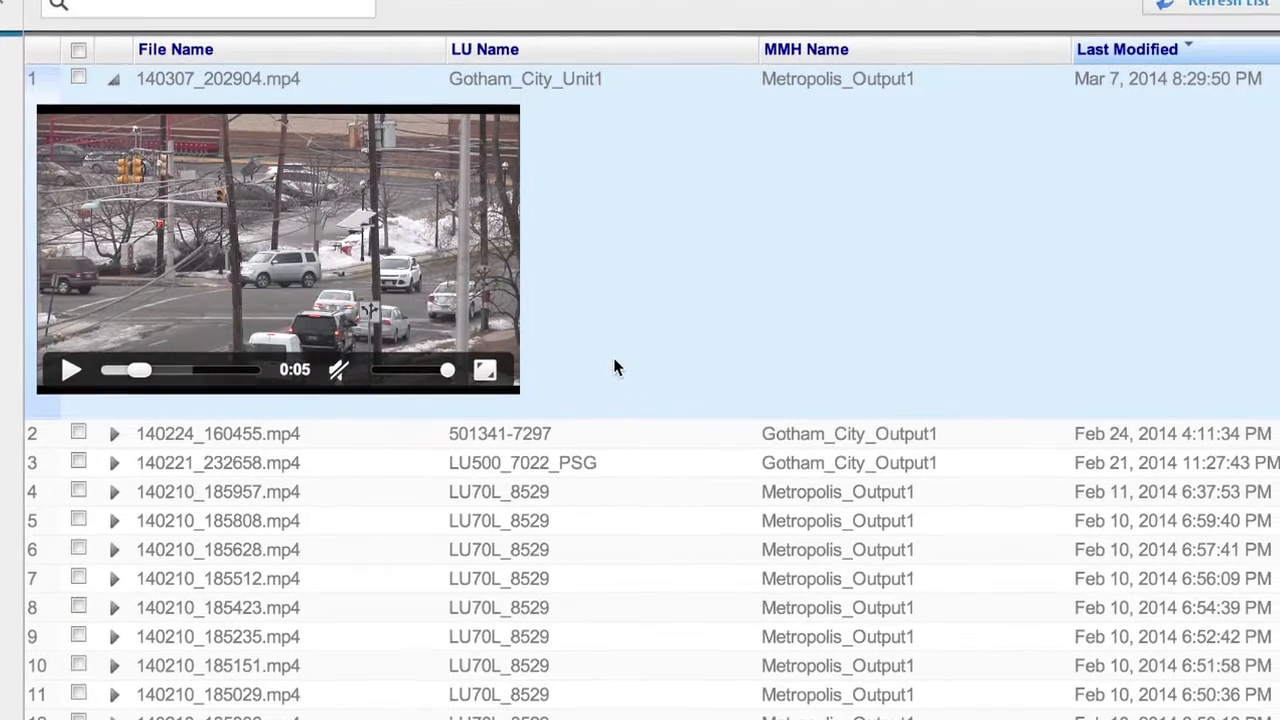